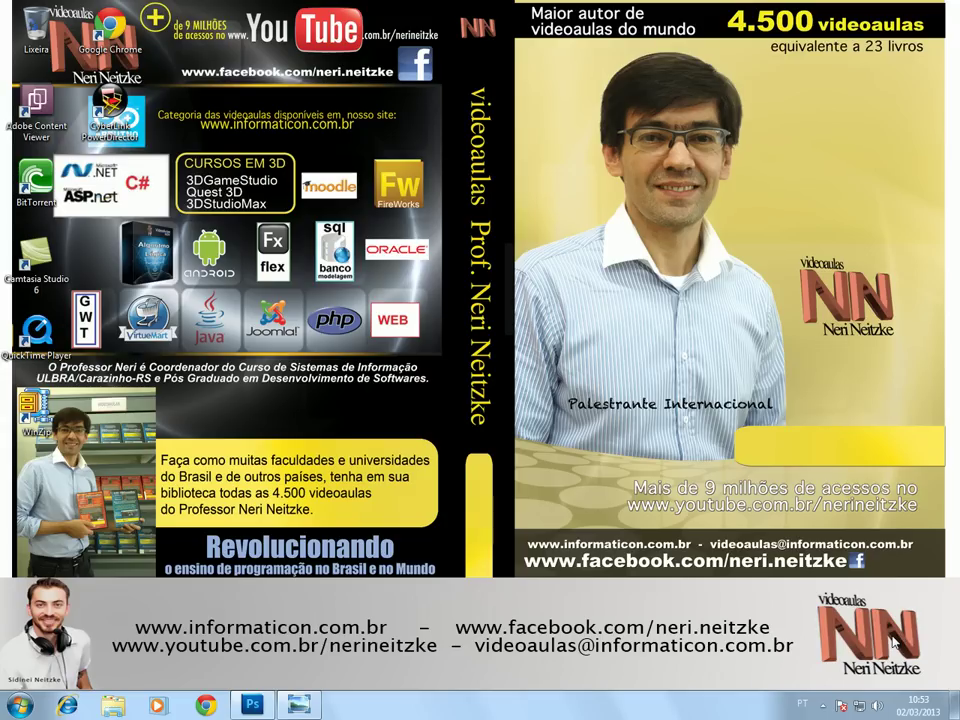
# View the video-lesson banner image, then return to the Photoshop chick collage
pyautogui.click(298, 705)
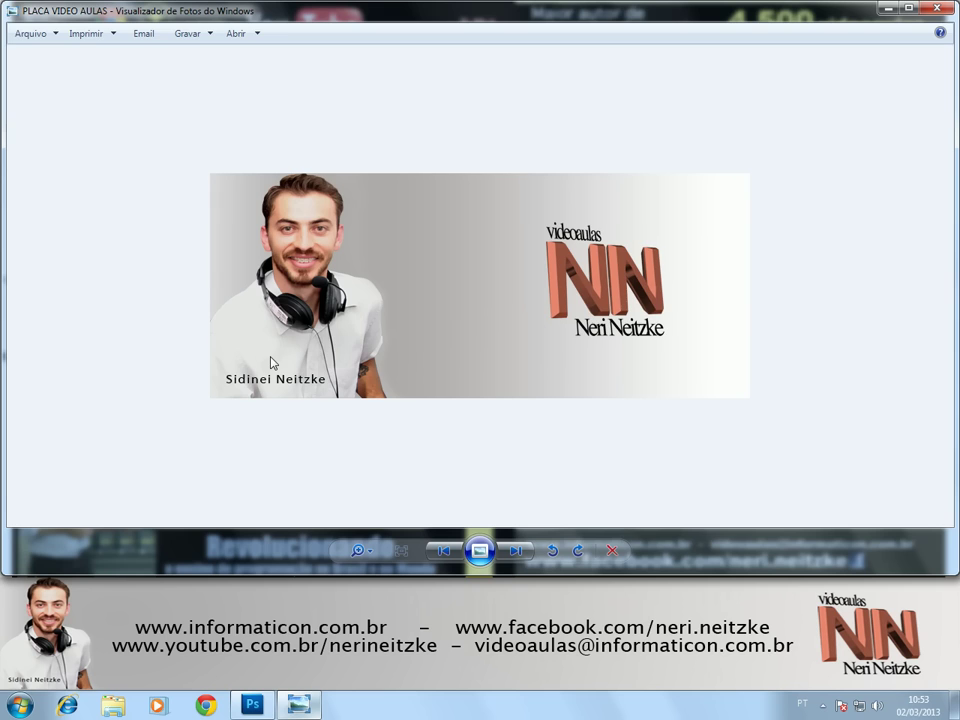
pyautogui.press('super+d')
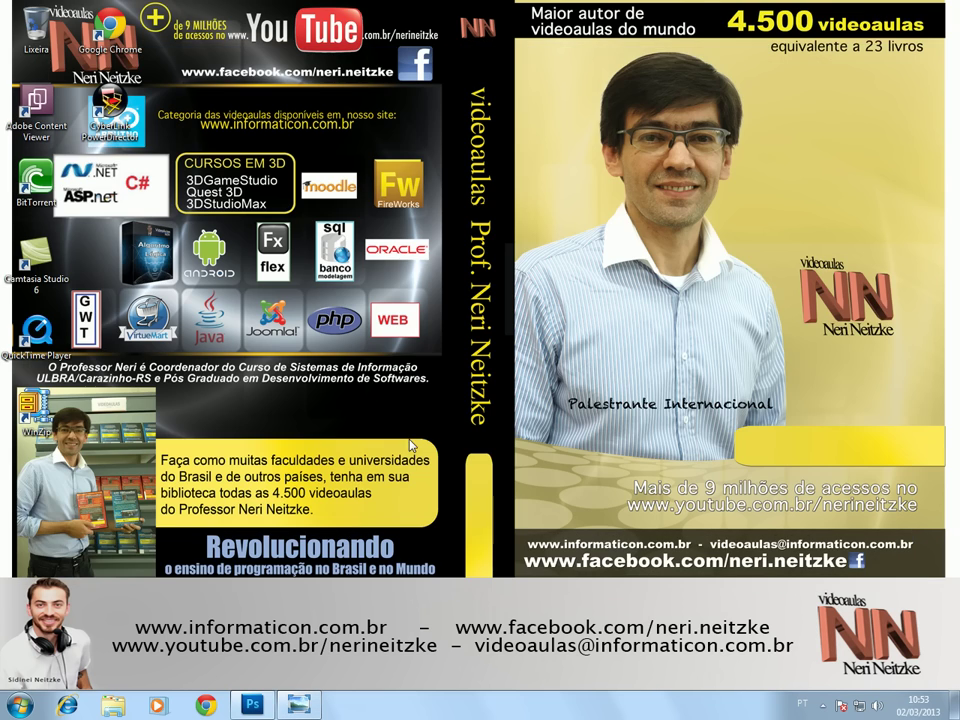
pyautogui.click(260, 708)
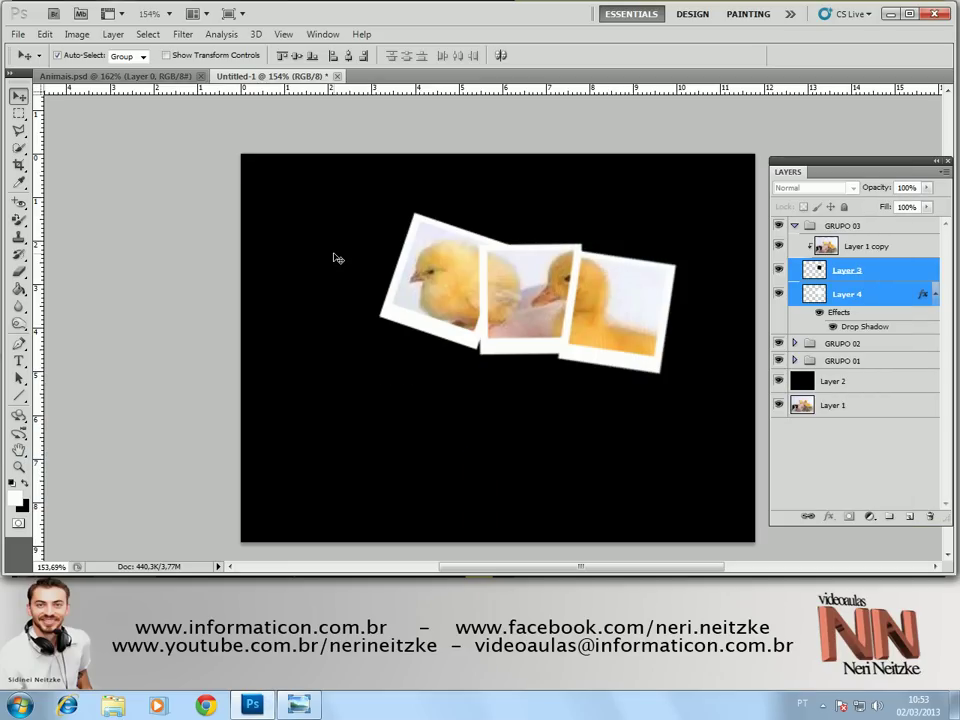
# Duplicate GRUPO 03 and rename the copy GRUPO 04
pyautogui.click(794, 226)
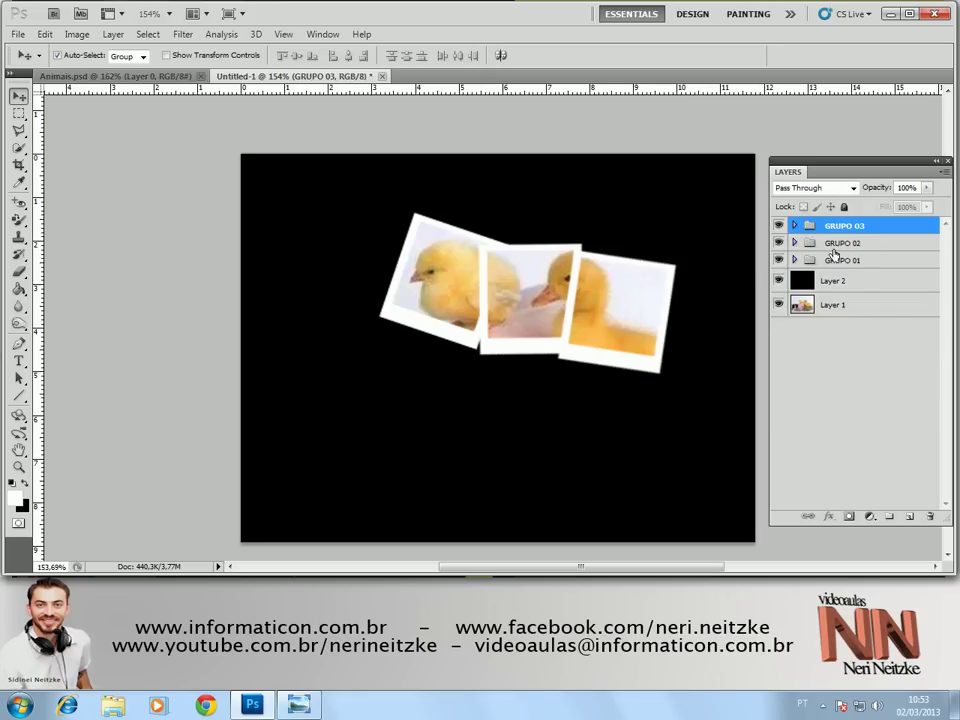
pyautogui.moveTo(879, 226); pyautogui.dragTo(913, 516)
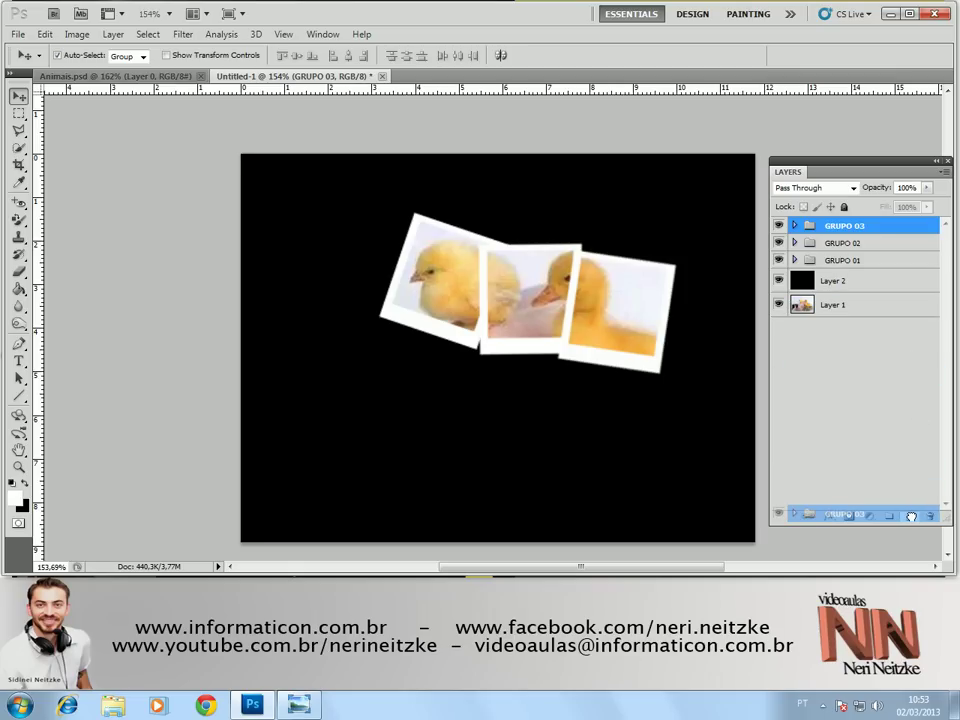
pyautogui.moveTo(911, 516); pyautogui.dragTo(911, 516)
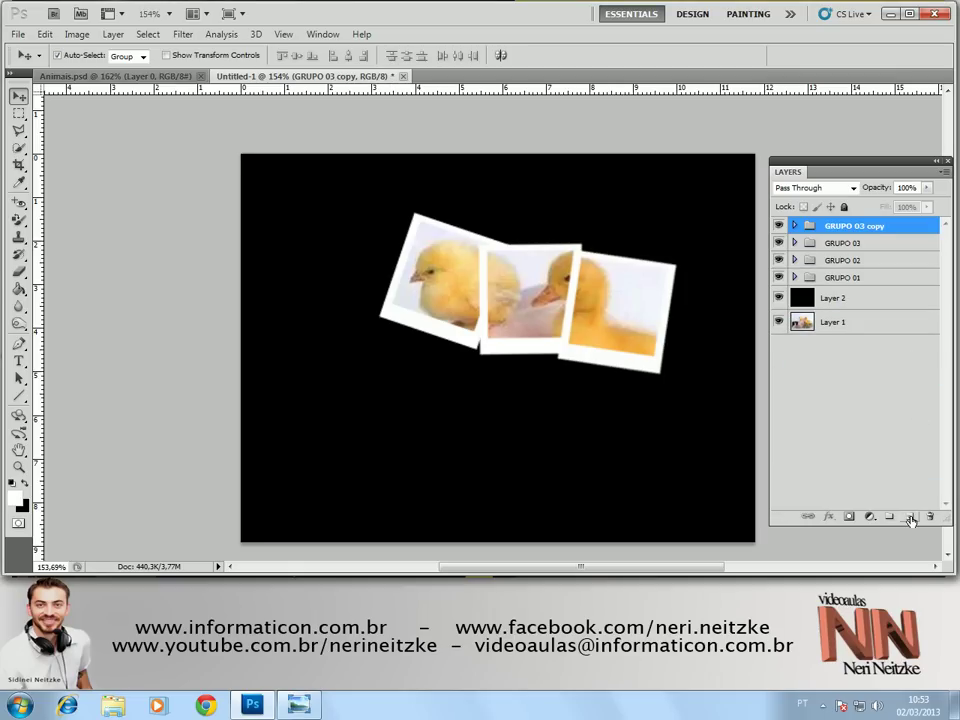
pyautogui.doubleClick(840, 225)
pyautogui.write('GRUP')
pyautogui.press('Return')
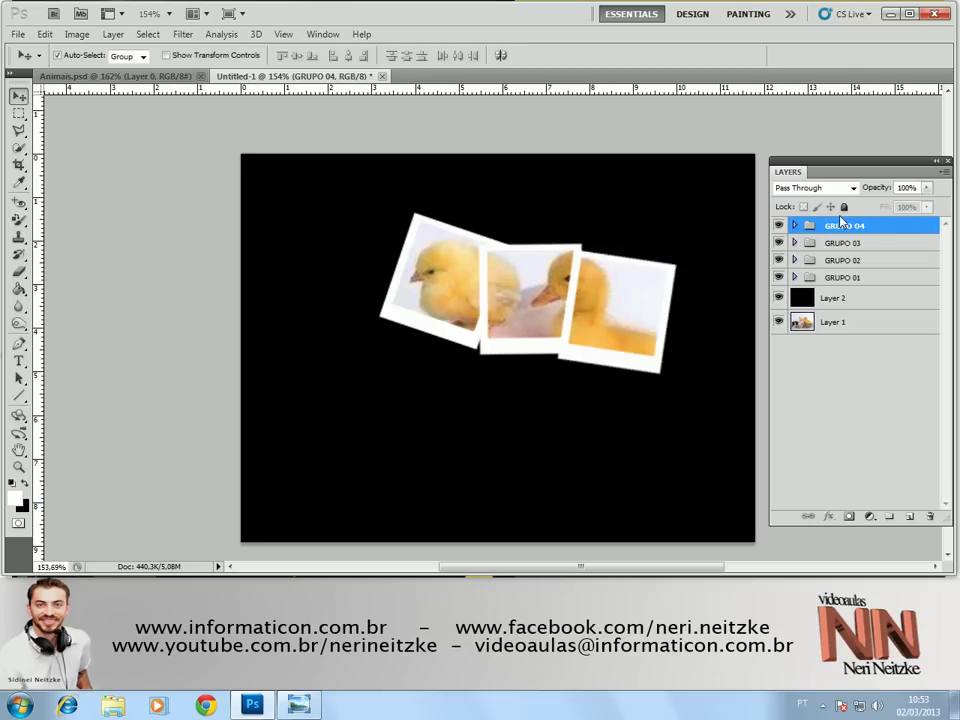
# Move GRUPO 04's Layer 3 and Layer 4 frame to the lower right, rotated about -28°
pyautogui.click(795, 225)
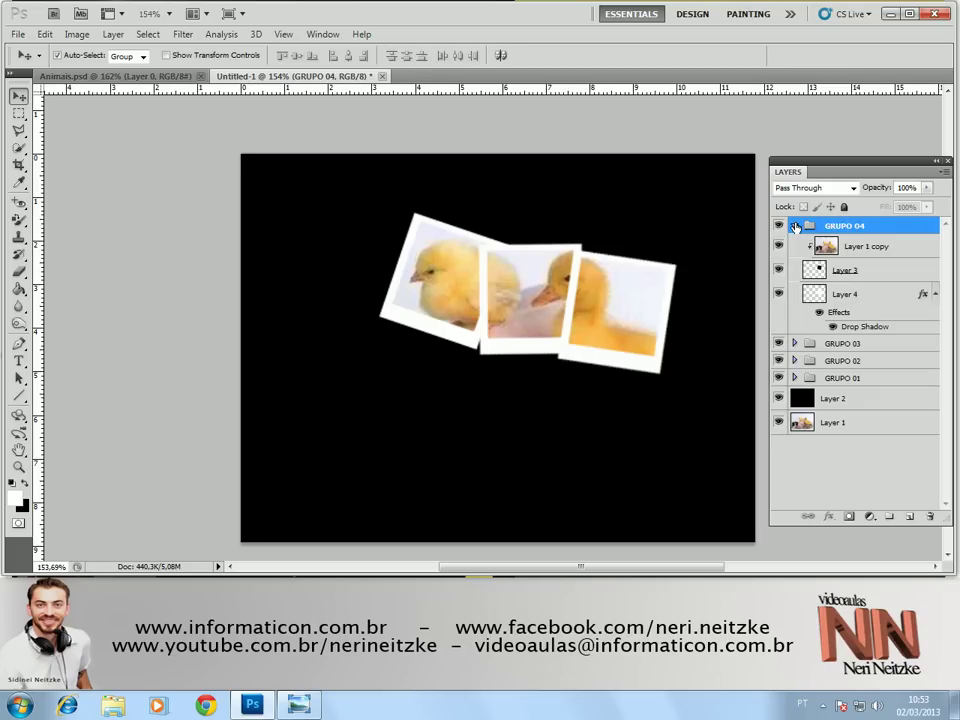
pyautogui.click(853, 272)
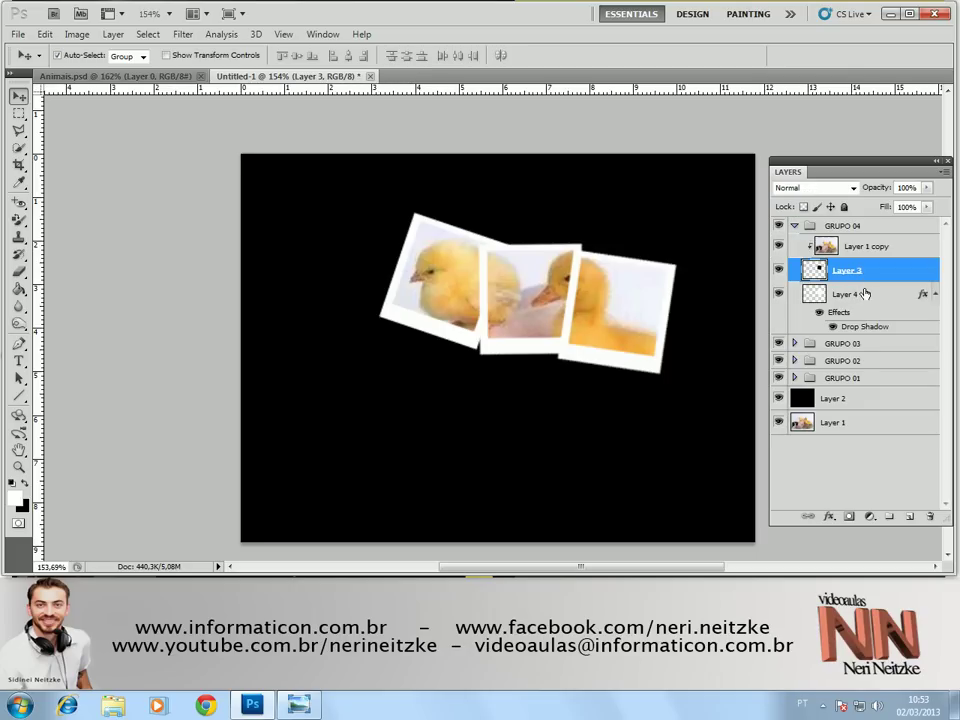
pyautogui.keyDown('shift'); pyautogui.click(868, 298); pyautogui.keyUp('shift')
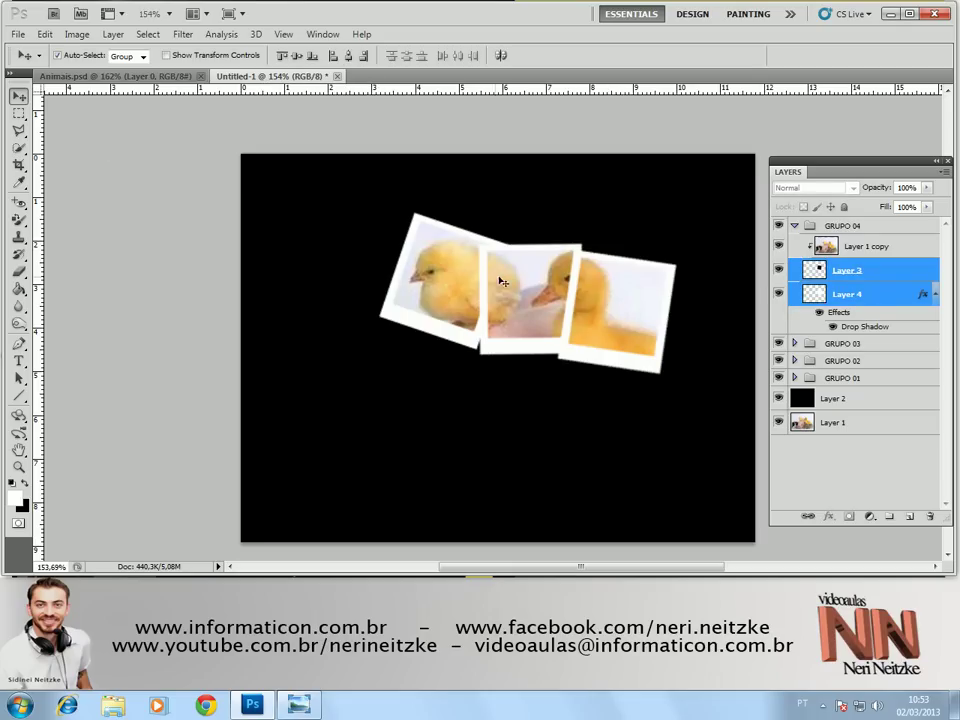
pyautogui.moveTo(502, 282); pyautogui.dragTo(358, 267)
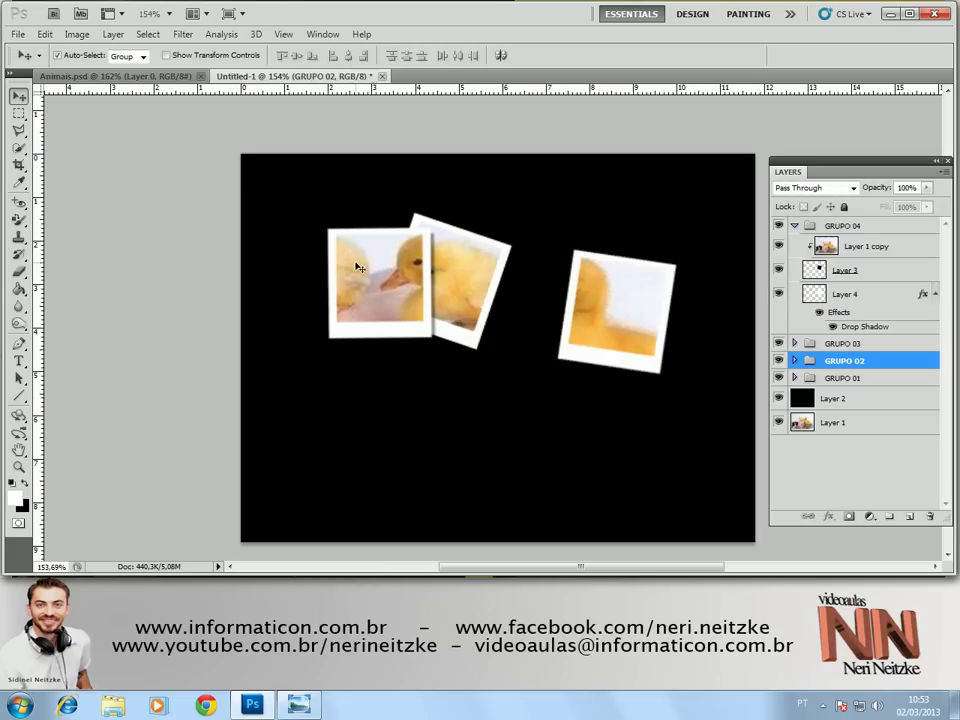
pyautogui.hotkey('ctrl', 'z')
pyautogui.click(845, 270)
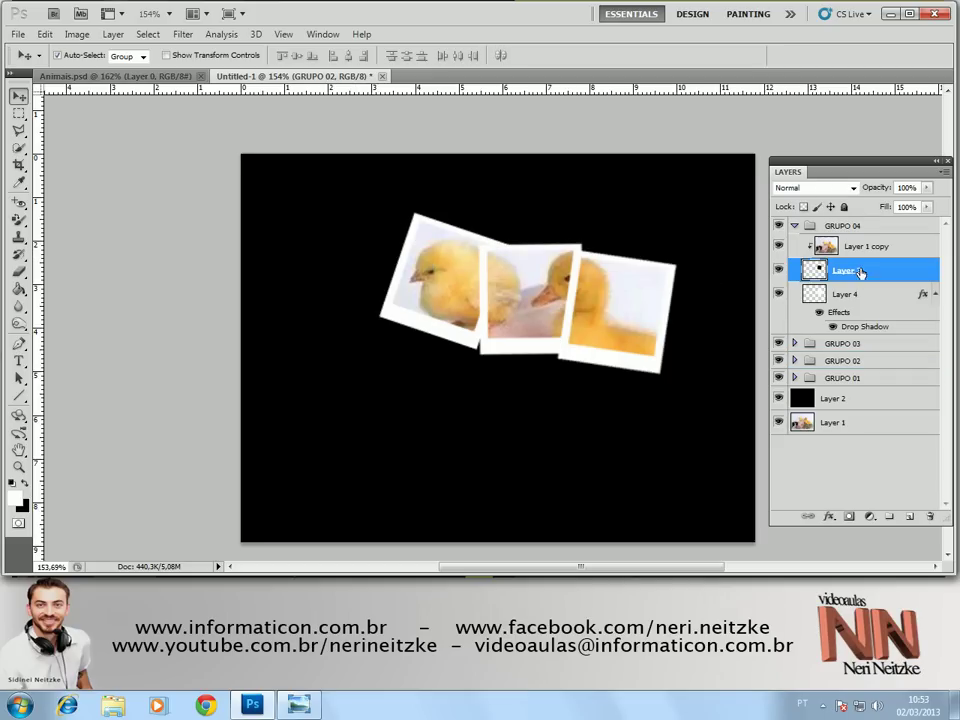
pyautogui.keyDown('shift'); pyautogui.click(866, 293); pyautogui.keyUp('shift')
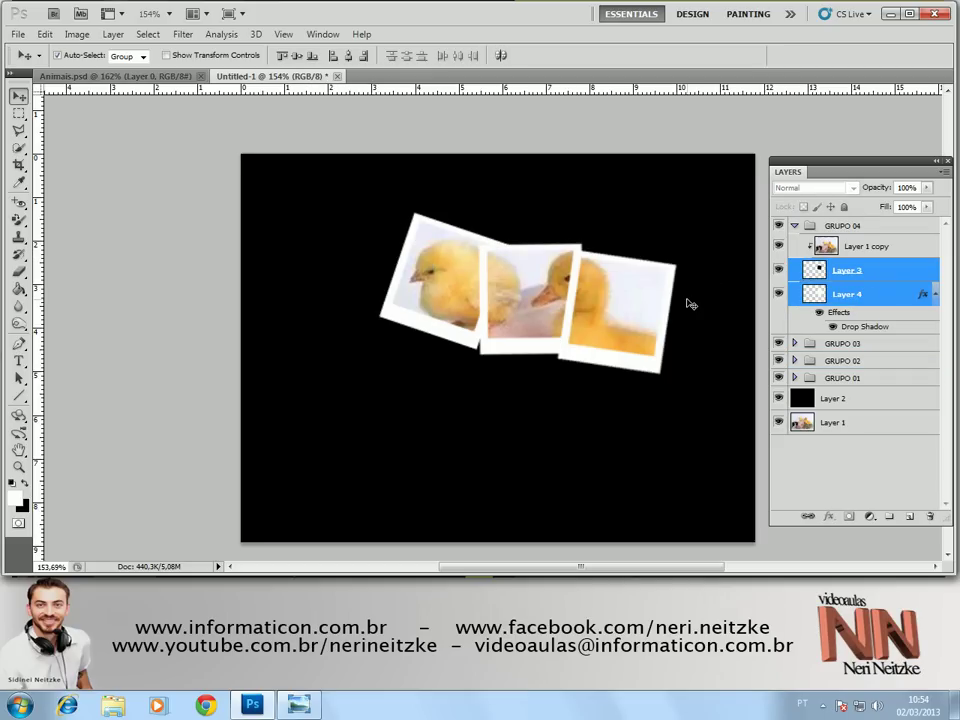
pyautogui.hotkey('ctrl', 't')
pyautogui.moveTo(607, 280)
pyautogui.mouseDown()
pyautogui.moveTo(630, 280)
pyautogui.moveTo(606, 316)
pyautogui.moveTo(548, 346)
pyautogui.moveTo(476, 352)
pyautogui.moveTo(386, 326)
pyautogui.moveTo(548, 348)
pyautogui.moveTo(514, 343)
pyautogui.moveTo(697, 339)
pyautogui.moveTo(686, 394)
pyautogui.moveTo(717, 350)
pyautogui.mouseUp()
pyautogui.moveTo(717, 300); pyautogui.dragTo(674, 287)
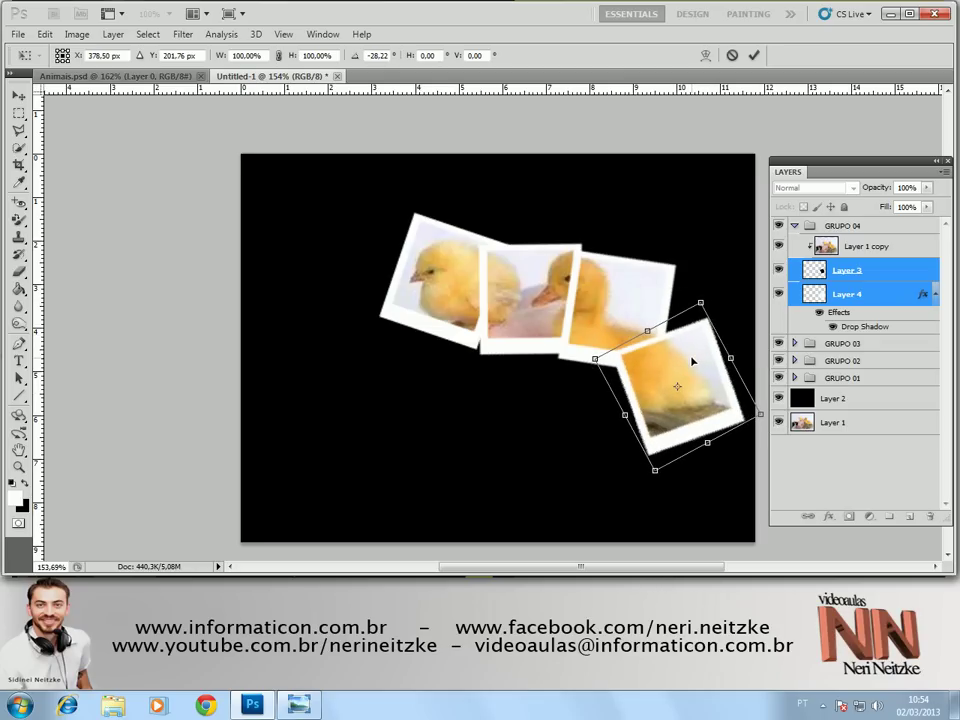
pyautogui.press('Return')
# Duplicate GRUPO 04 and rename the copy GRUPO 05
pyautogui.click(795, 225)
pyautogui.click(855, 232)
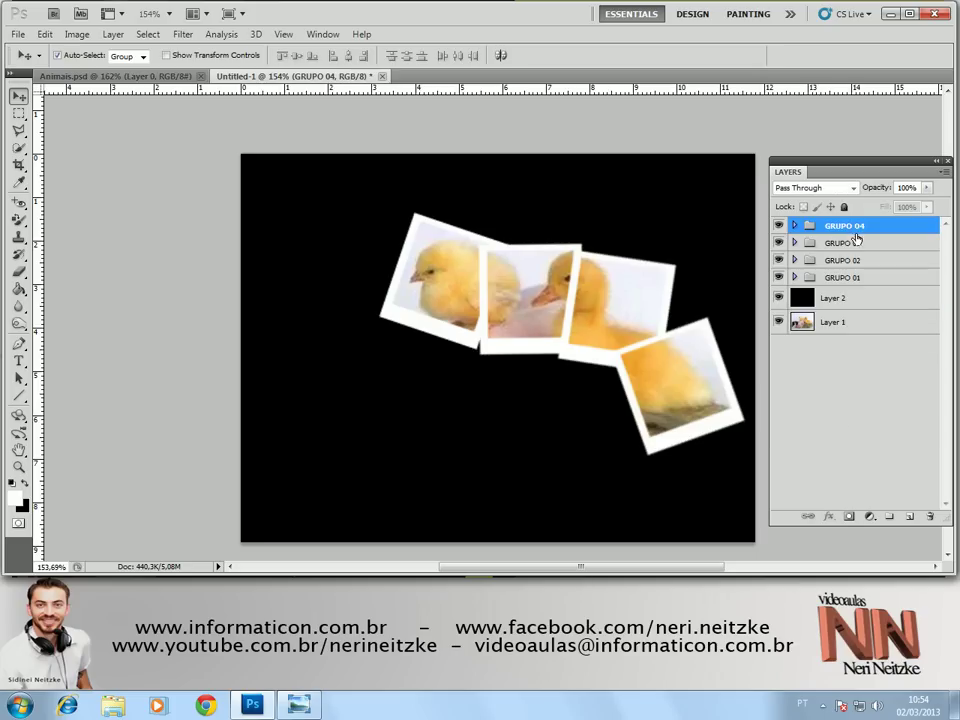
pyautogui.moveTo(856, 226); pyautogui.dragTo(910, 516)
pyautogui.doubleClick(842, 227)
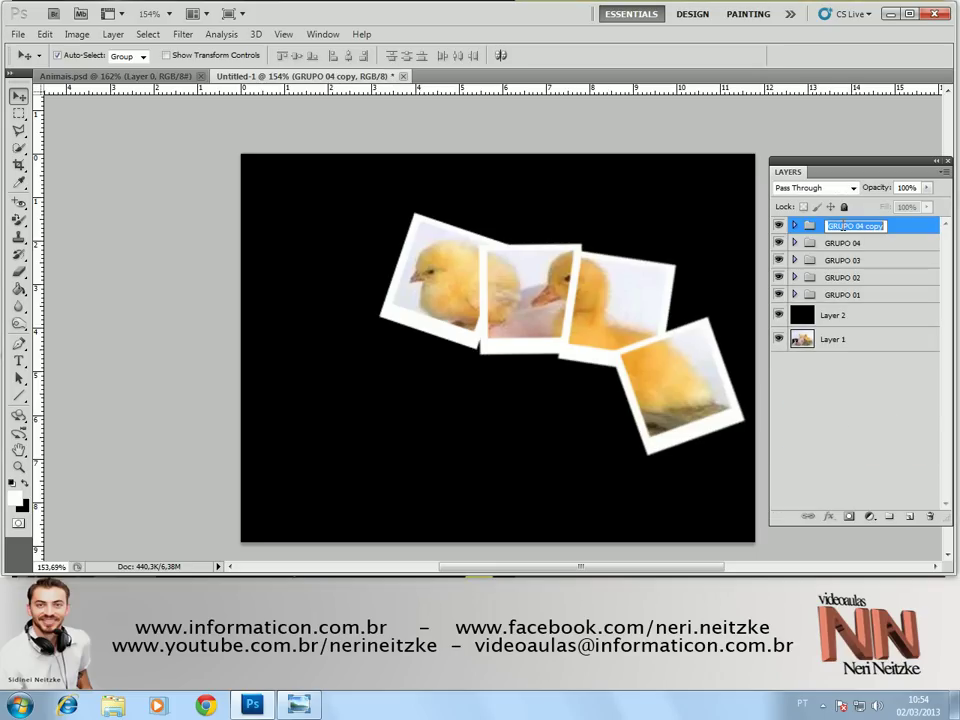
pyautogui.write('GRUPO 0')
pyautogui.press('Return')
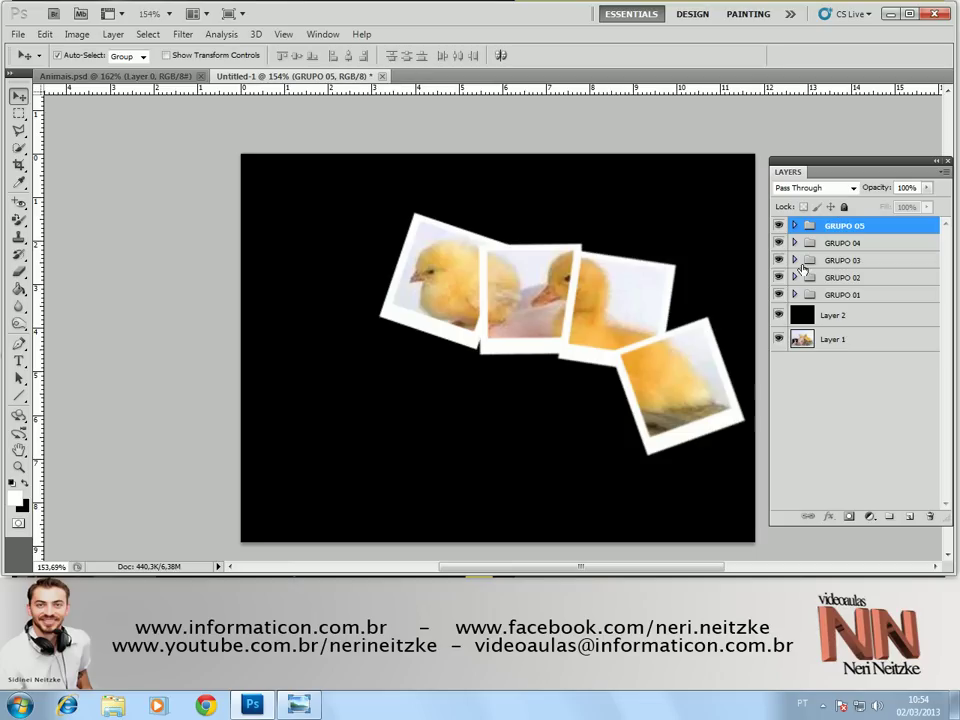
# Move GRUPO 05's frame left over the others, tilted about 37°, then duplicate GRUPO 05
pyautogui.click(795, 226)
pyautogui.click(840, 270)
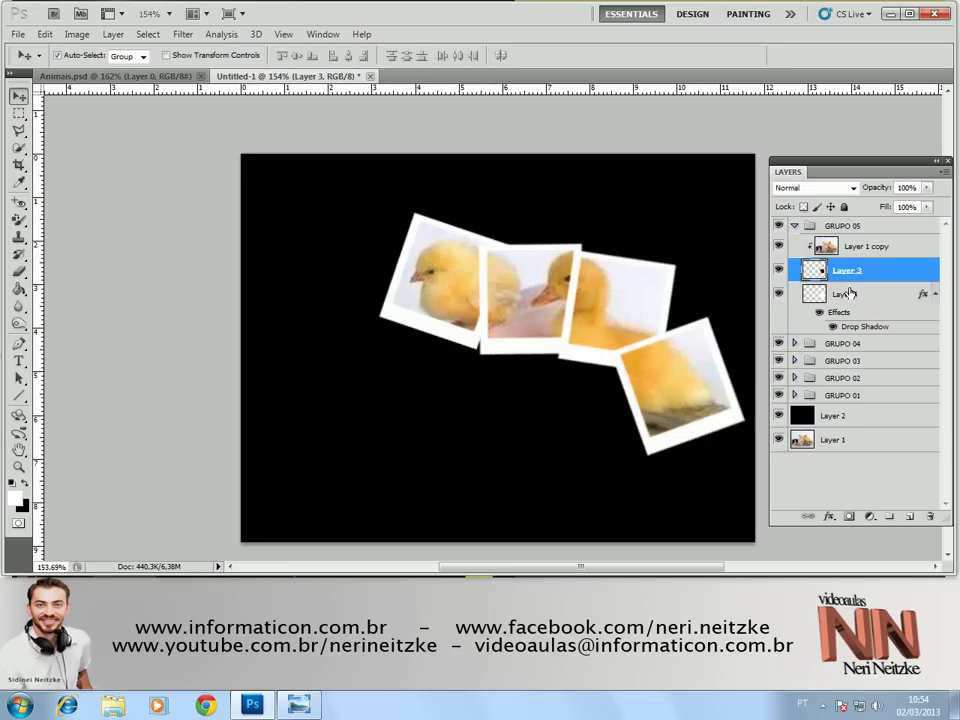
pyautogui.keyDown('shift'); pyautogui.click(849, 295); pyautogui.keyUp('shift')
pyautogui.hotkey('ctrl', 't')
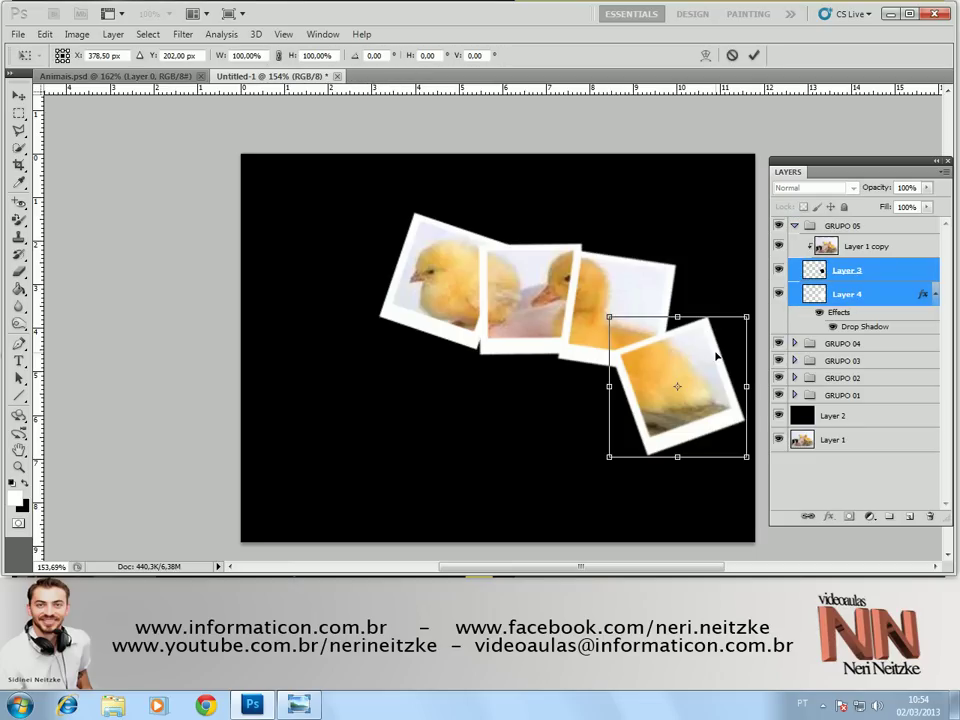
pyautogui.moveTo(716, 356); pyautogui.dragTo(611, 364)
pyautogui.moveTo(700, 320); pyautogui.dragTo(739, 413)
pyautogui.moveTo(590, 381); pyautogui.dragTo(611, 381)
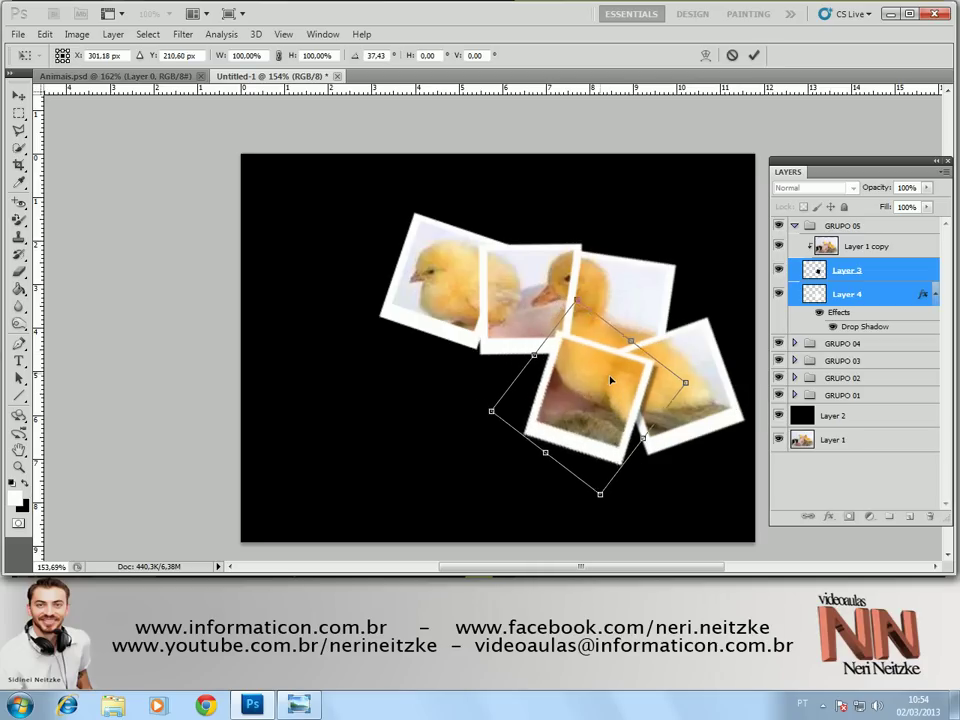
pyautogui.press('Return')
pyautogui.click(810, 226)
pyautogui.moveTo(841, 231)
pyautogui.mouseDown()
pyautogui.moveTo(922, 528)
pyautogui.moveTo(914, 520)
pyautogui.mouseUp()
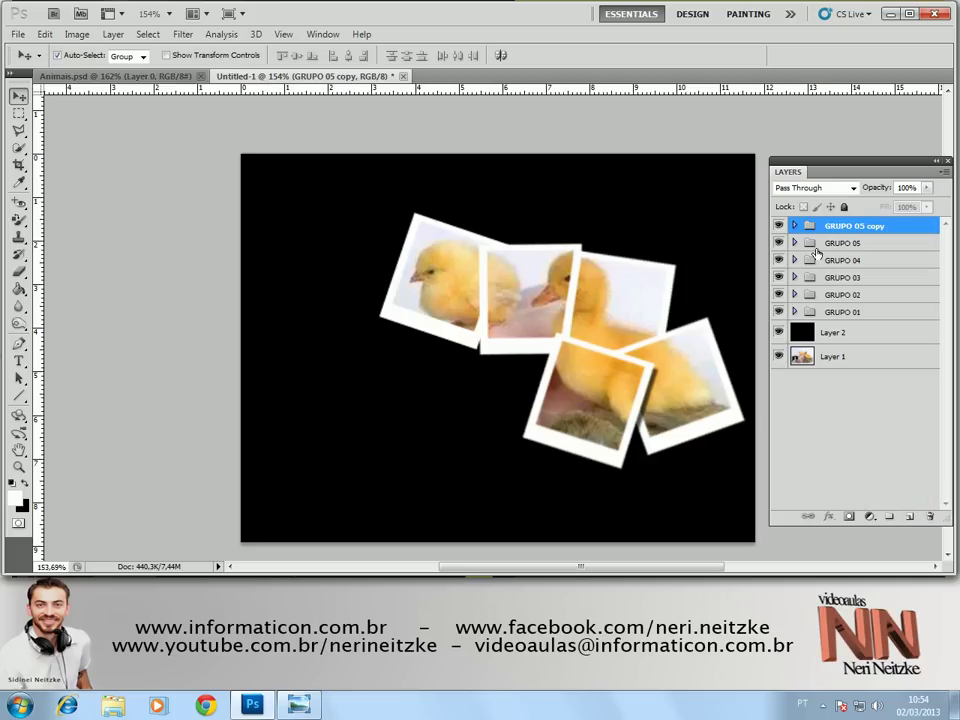
# Rename GRUPO 05 copy to GRUPO 06
pyautogui.doubleClick(838, 226)
pyautogui.write('GR')
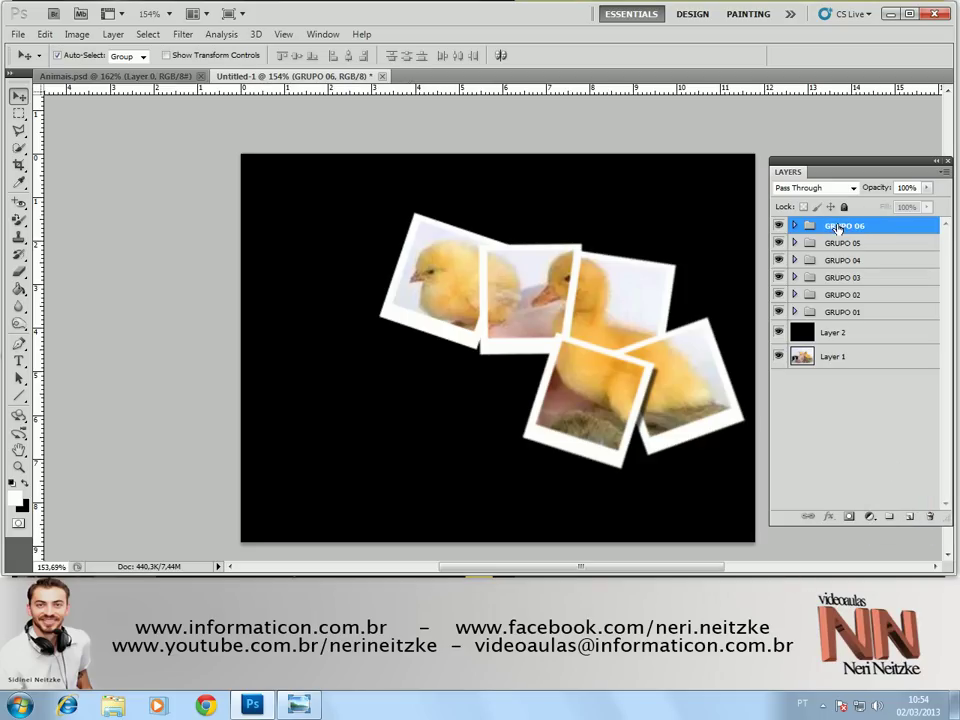
pyautogui.press('Return')
# Move GRUPO 06's frame left over the piglet, rotated about -35°
pyautogui.click(795, 226)
pyautogui.click(850, 270)
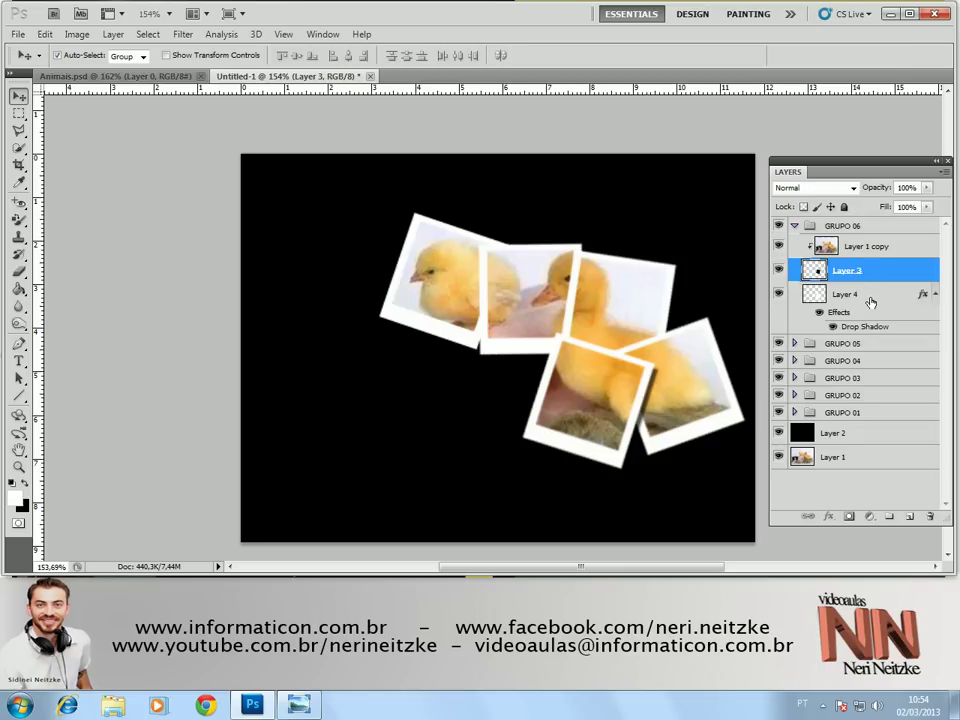
pyautogui.keyDown('shift'); pyautogui.click(869, 295); pyautogui.keyUp('shift')
pyautogui.hotkey('ctrl', 't')
pyautogui.press('Escape')
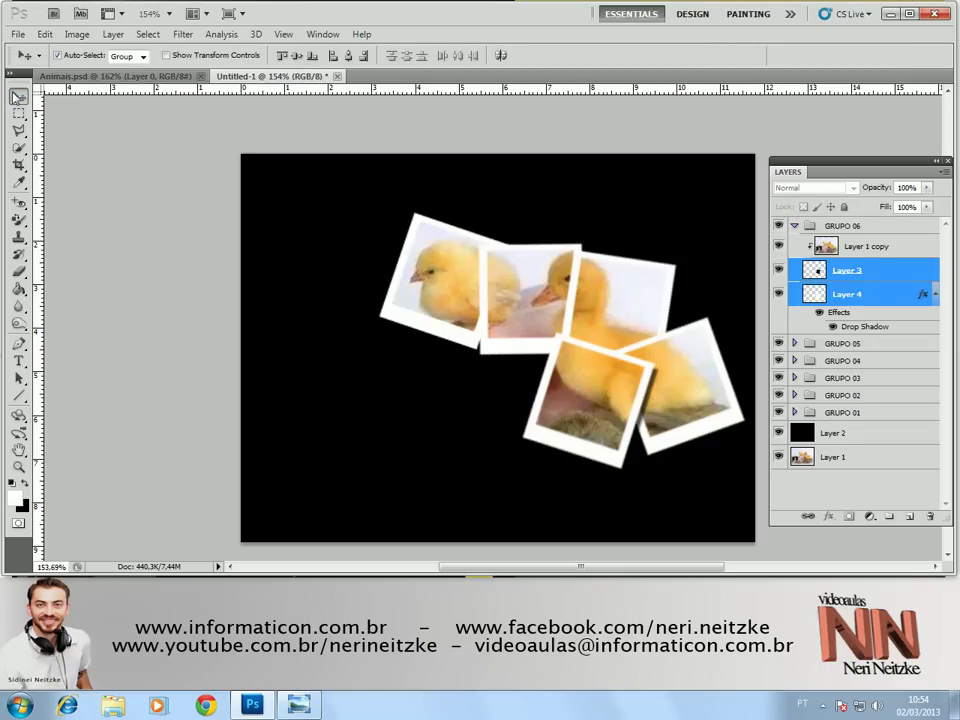
pyautogui.hotkey('ctrl', 't')
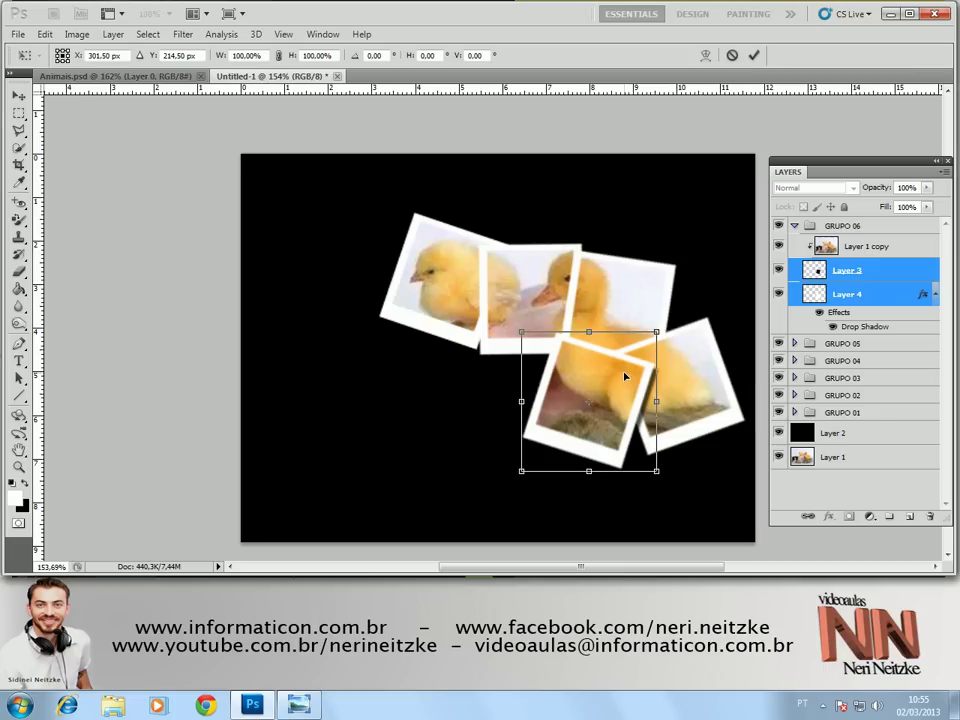
pyautogui.moveTo(624, 375); pyautogui.dragTo(537, 370)
pyautogui.moveTo(590, 430); pyautogui.dragTo(536, 383)
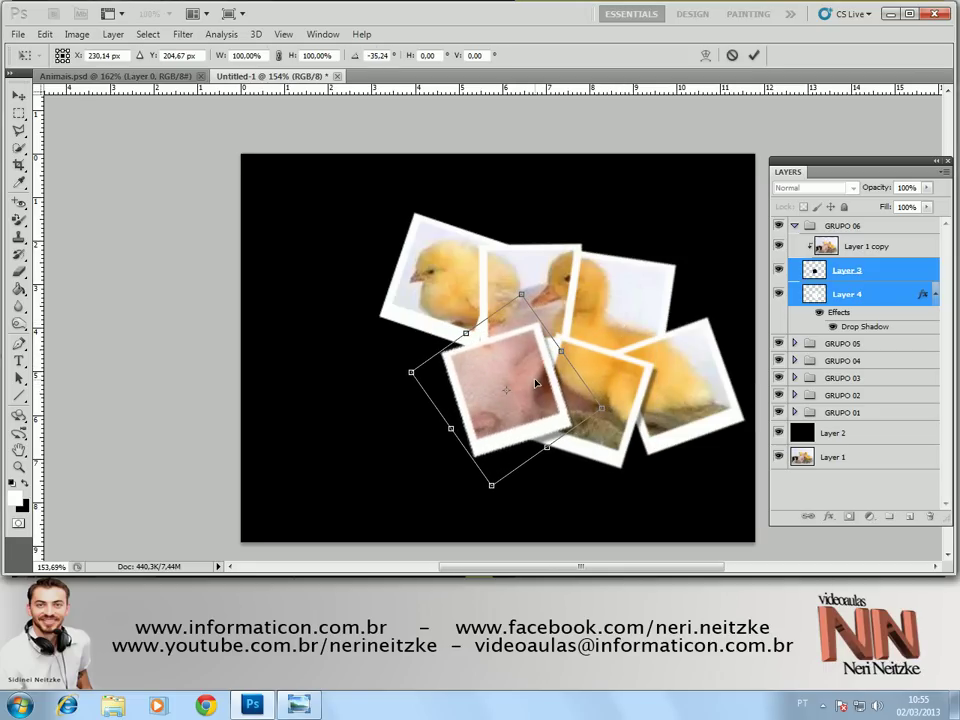
pyautogui.press('Return')
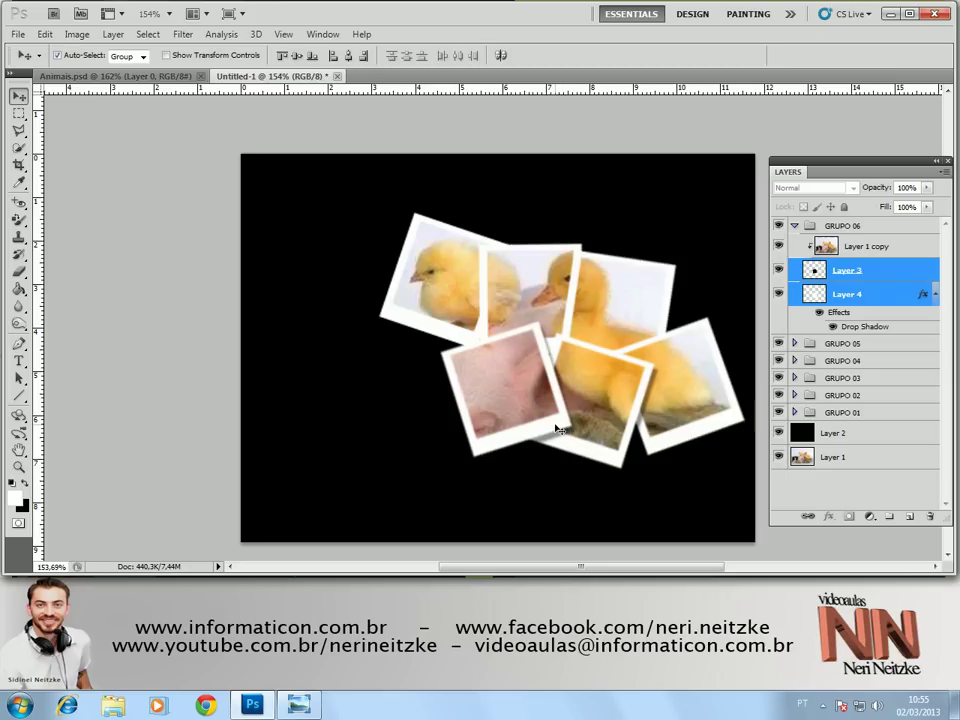
pyautogui.click(815, 226)
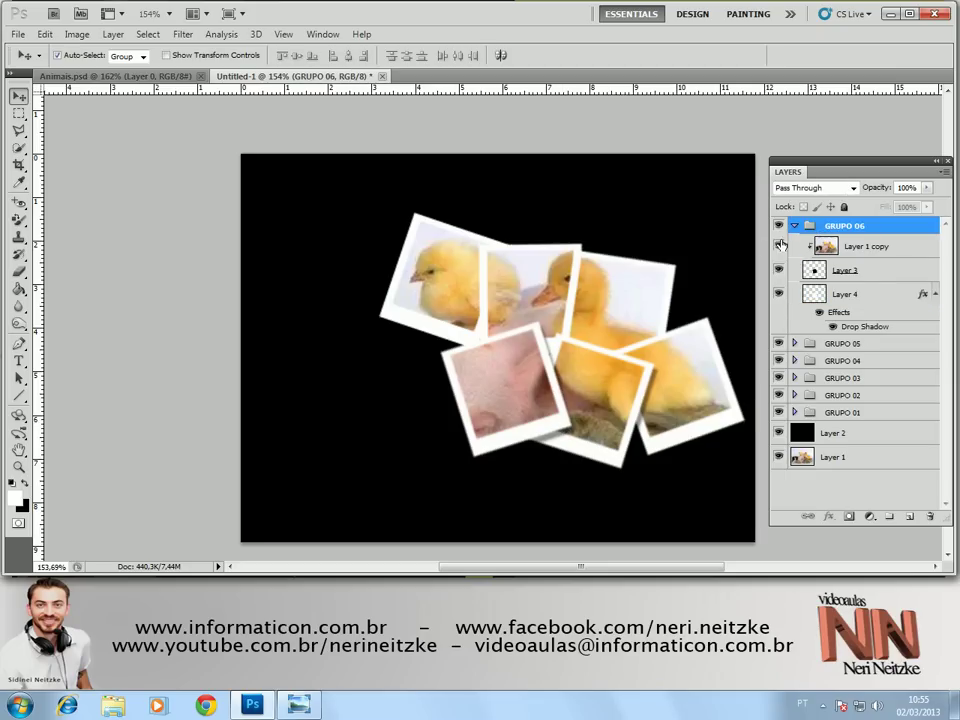
# Duplicate GRUPO 06 and rename the copy GRUPO 07
pyautogui.click(795, 225)
pyautogui.moveTo(860, 228); pyautogui.dragTo(912, 518)
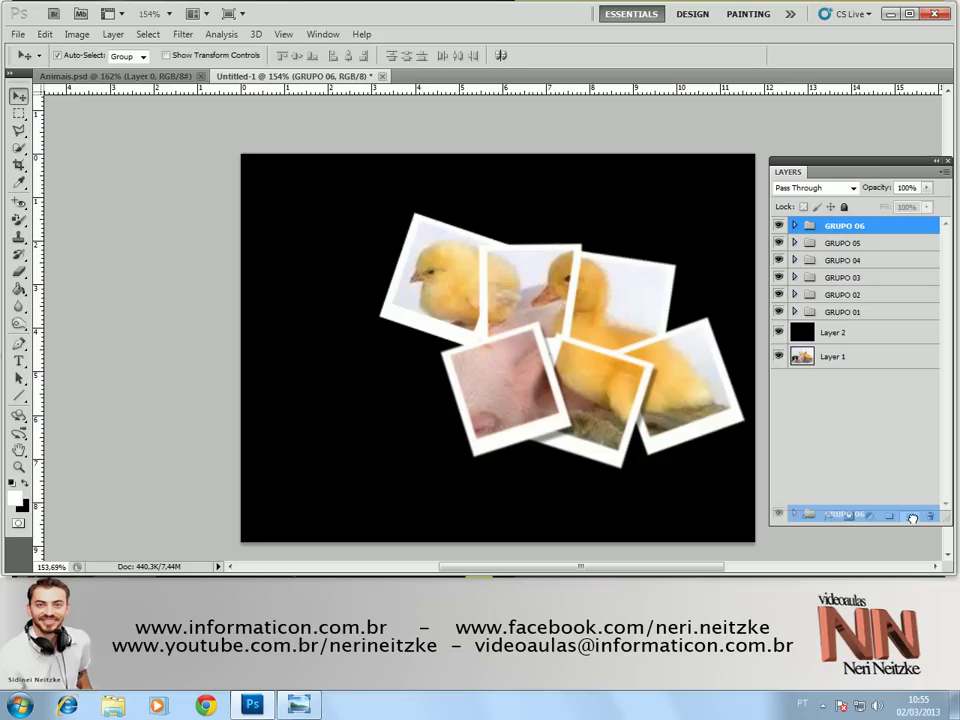
pyautogui.moveTo(912, 518); pyautogui.dragTo(912, 518)
pyautogui.doubleClick(845, 226)
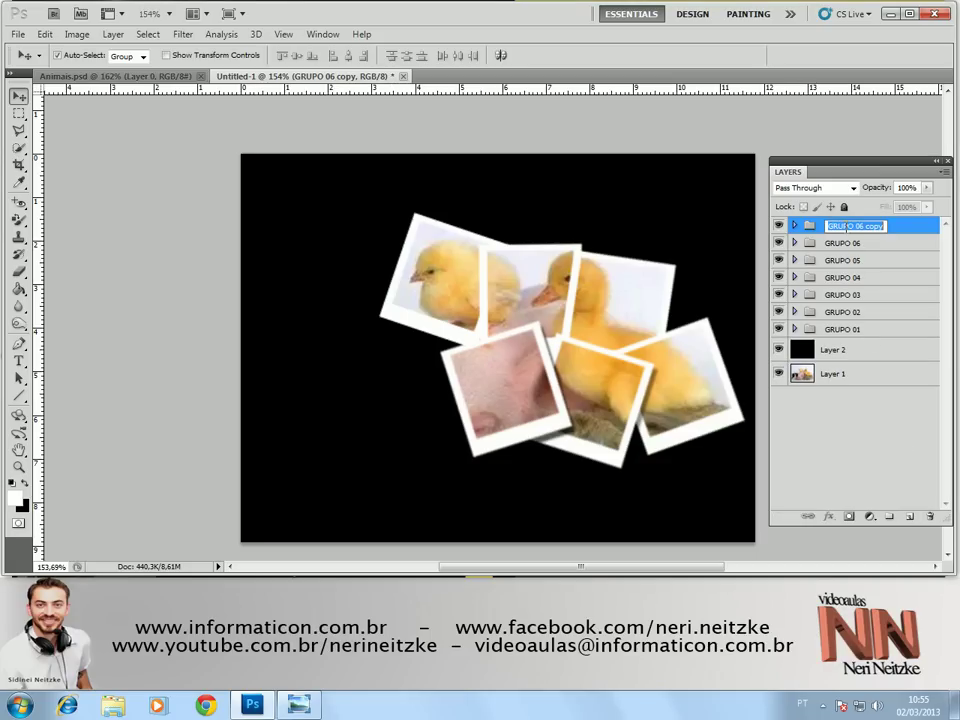
pyautogui.write('GRUPO')
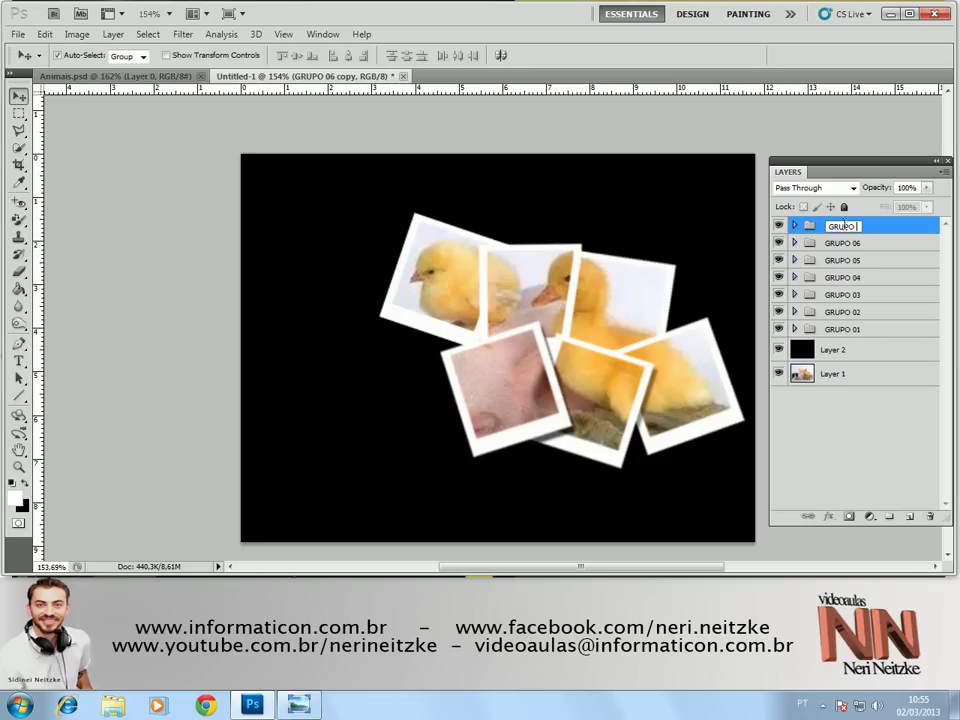
pyautogui.press('Return')
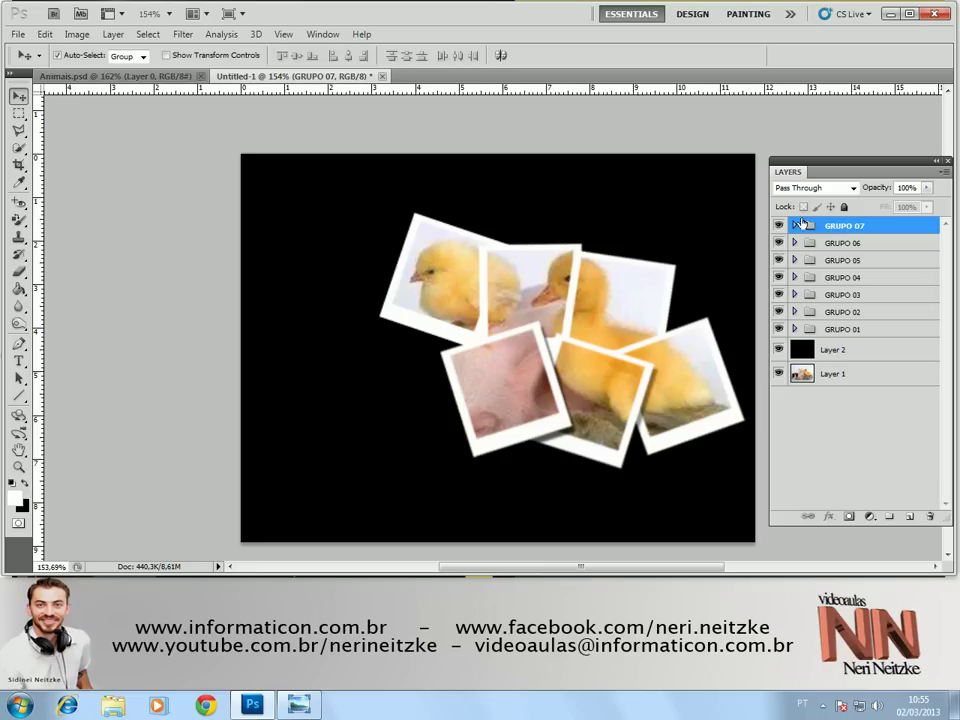
# Shift GRUPO 07's frame left, tilted about 33°, then duplicate GRUPO 07
pyautogui.click(795, 226)
pyautogui.click(845, 270)
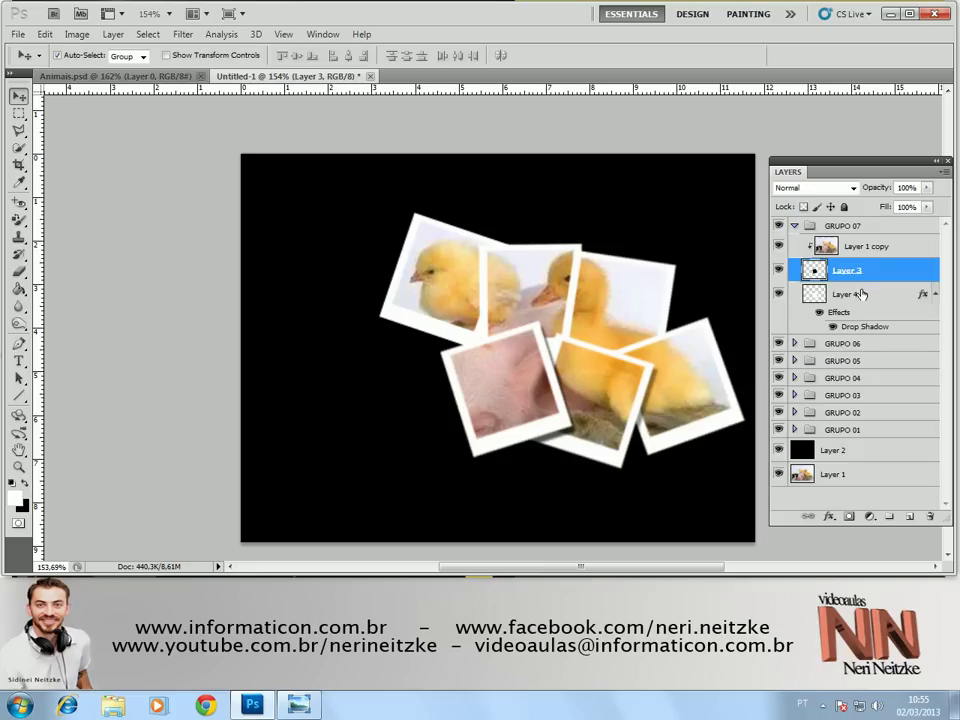
pyautogui.keyDown('shift'); pyautogui.click(860, 293); pyautogui.keyUp('shift')
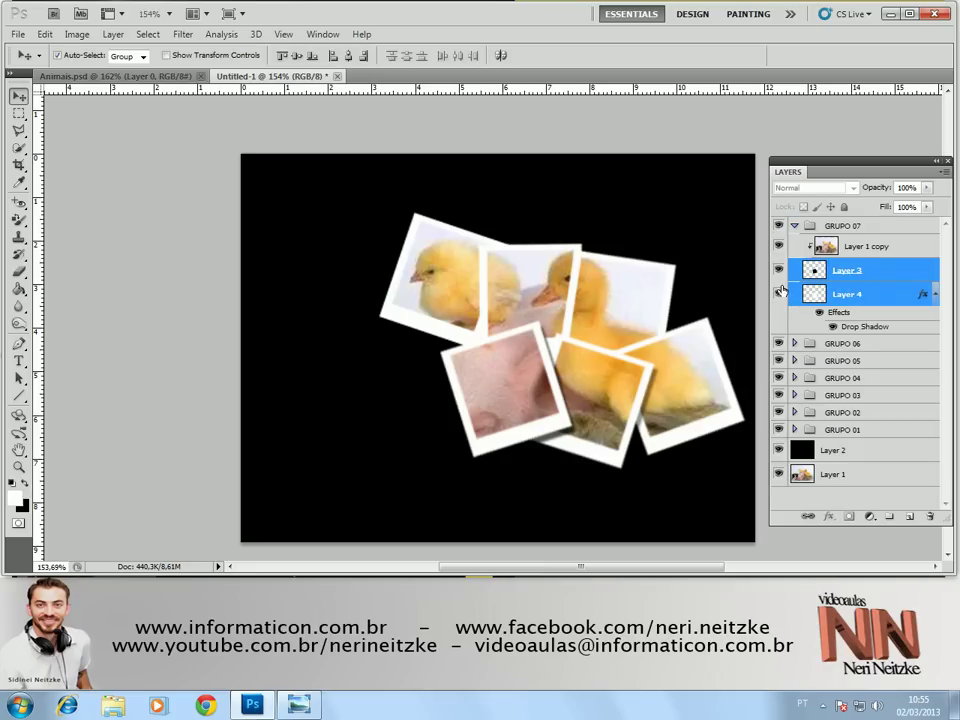
pyautogui.hotkey('ctrl', 't')
pyautogui.moveTo(552, 370); pyautogui.dragTo(480, 370)
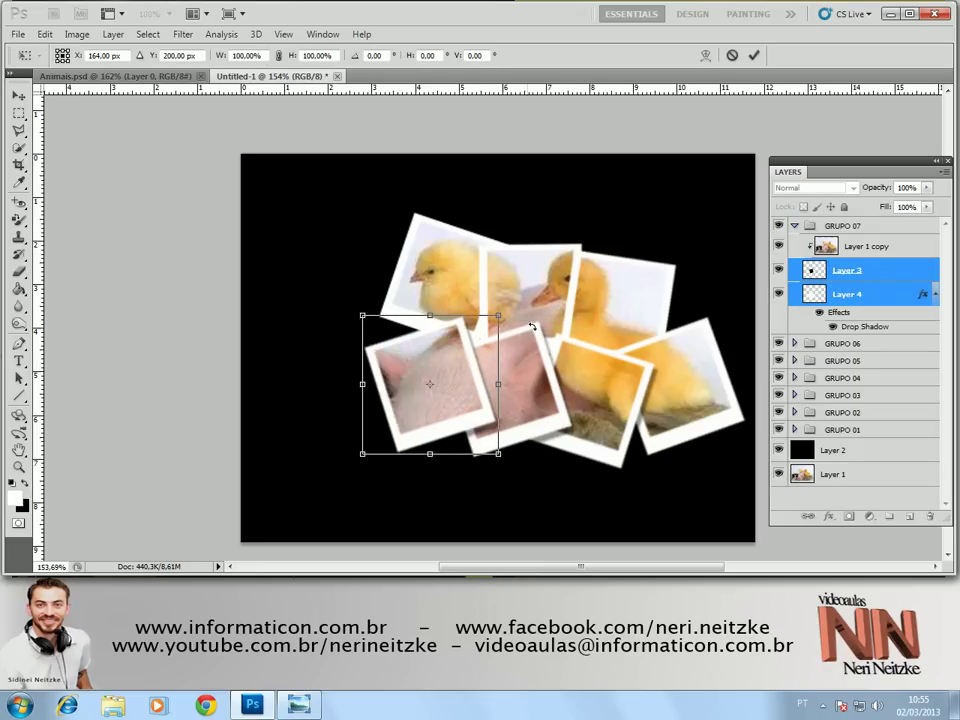
pyautogui.moveTo(605, 387); pyautogui.dragTo(589, 395)
pyautogui.moveTo(477, 381); pyautogui.dragTo(473, 370)
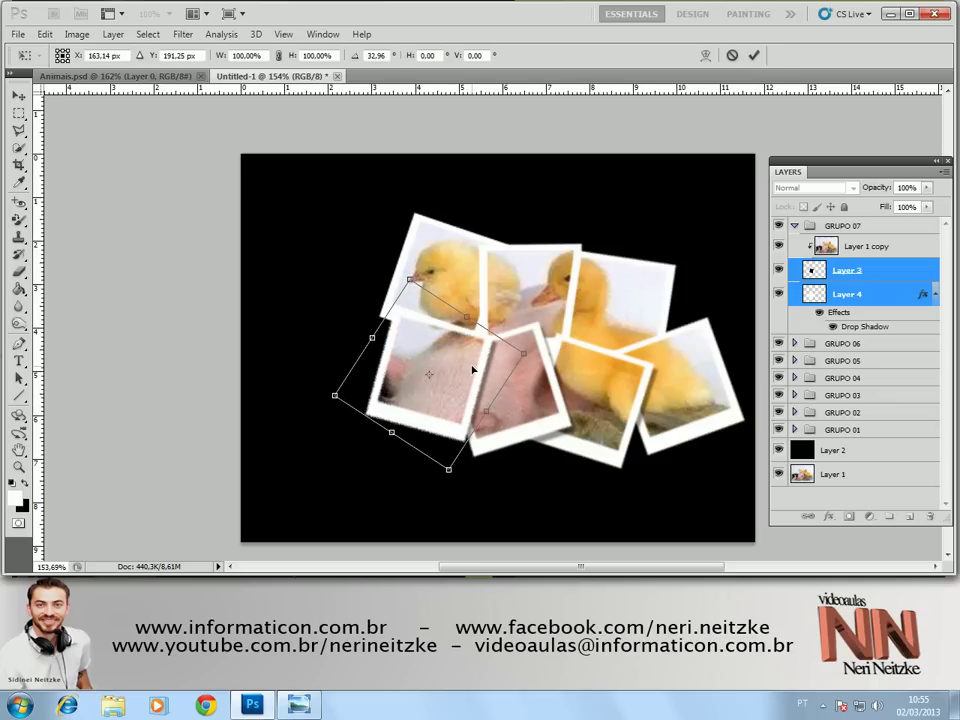
pyautogui.press('Return')
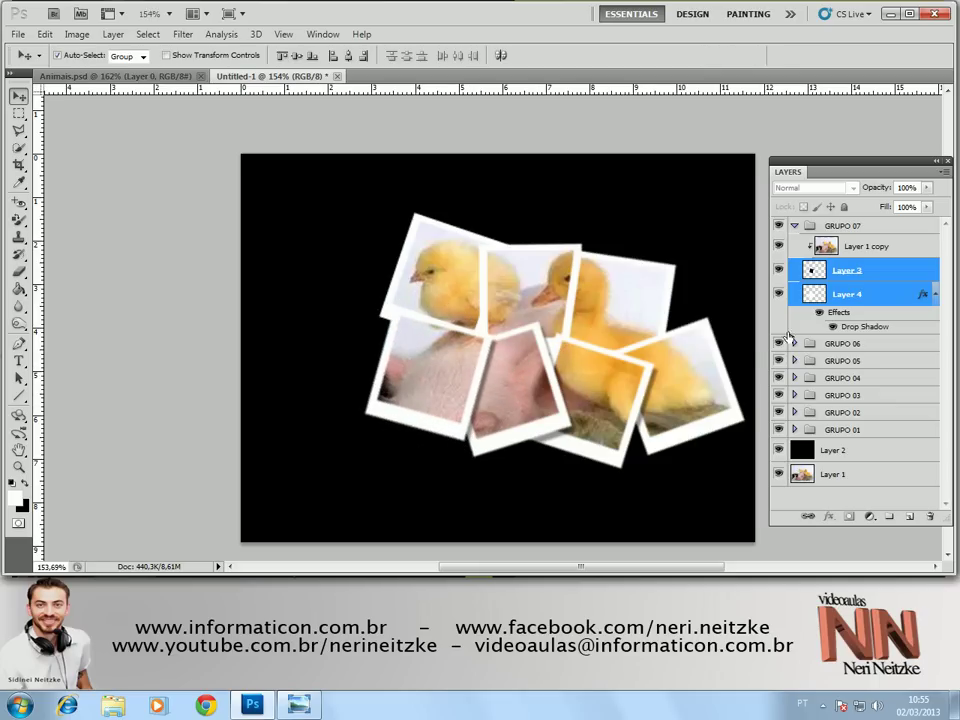
pyautogui.click(866, 226)
pyautogui.moveTo(866, 228); pyautogui.dragTo(913, 517)
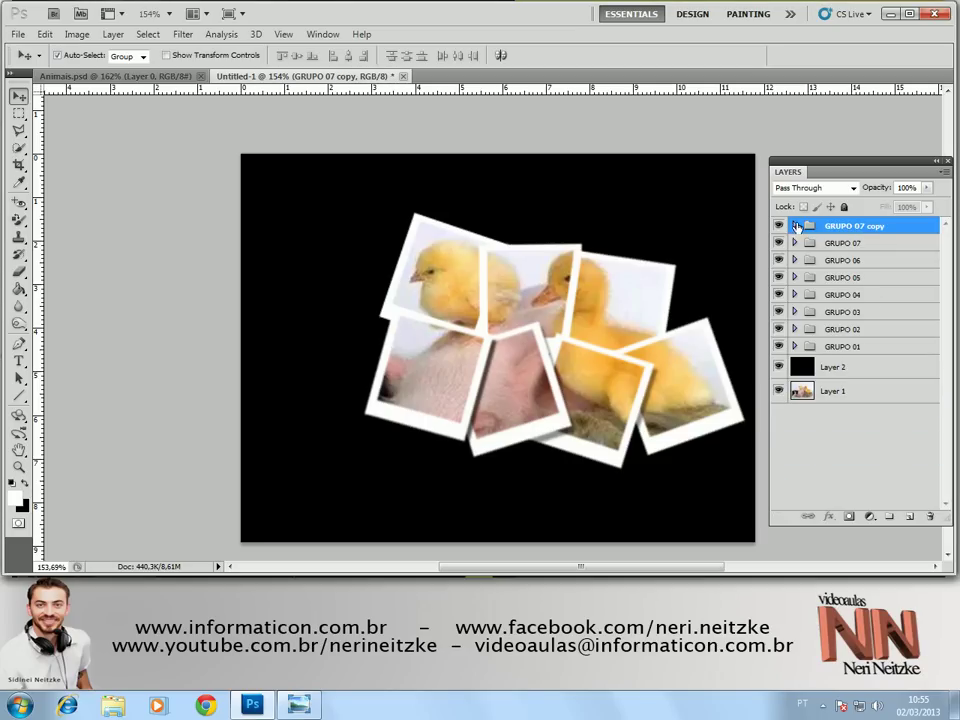
# Move the GRUPO 07 copy frame down to the bottom centre-left, tilted about 10°
pyautogui.click(795, 226)
pyautogui.click(845, 272)
pyautogui.keyDown('shift'); pyautogui.click(850, 295); pyautogui.keyUp('shift')
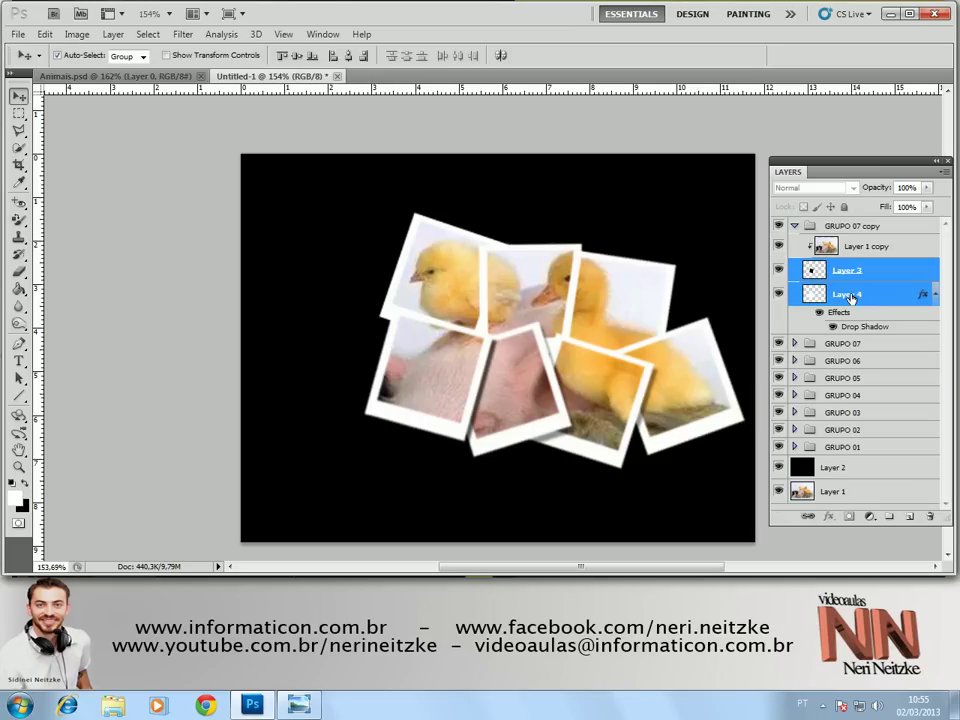
pyautogui.hotkey('ctrl', 't')
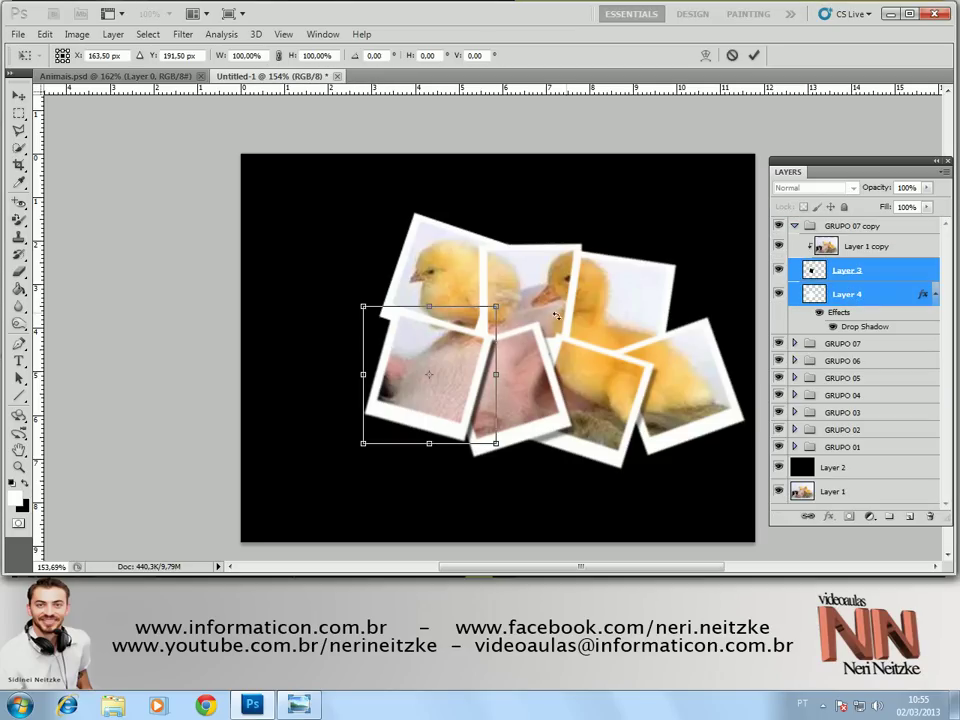
pyautogui.moveTo(480, 342); pyautogui.dragTo(498, 421)
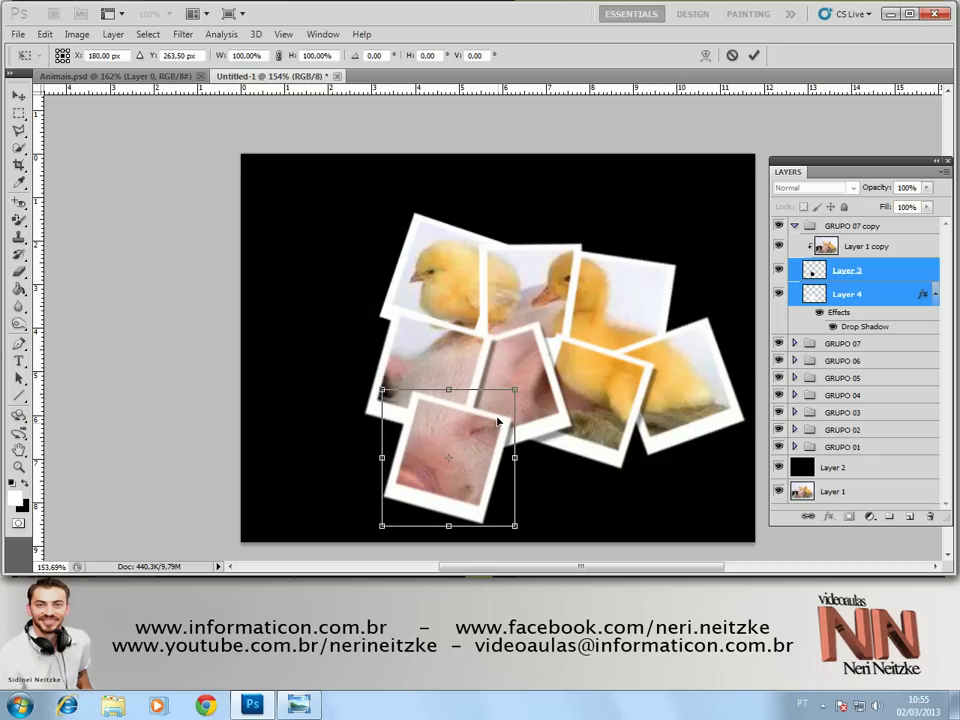
pyautogui.moveTo(520, 438)
pyautogui.mouseDown()
pyautogui.moveTo(578, 312)
pyautogui.moveTo(609, 458)
pyautogui.moveTo(609, 445)
pyautogui.mouseUp()
pyautogui.moveTo(484, 449); pyautogui.dragTo(489, 441)
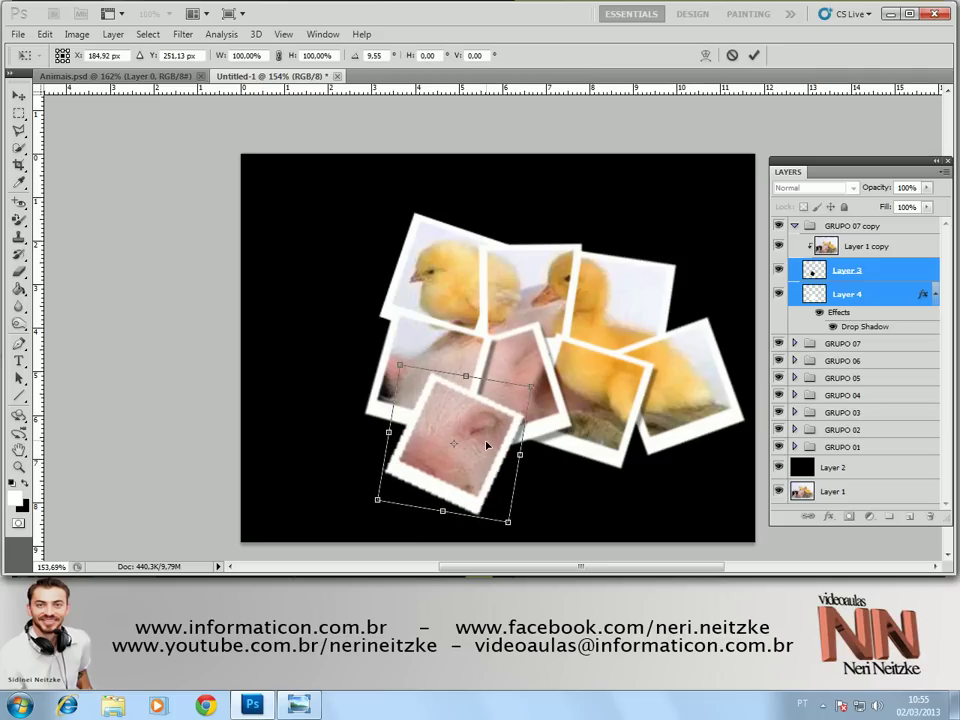
pyautogui.press('Return')
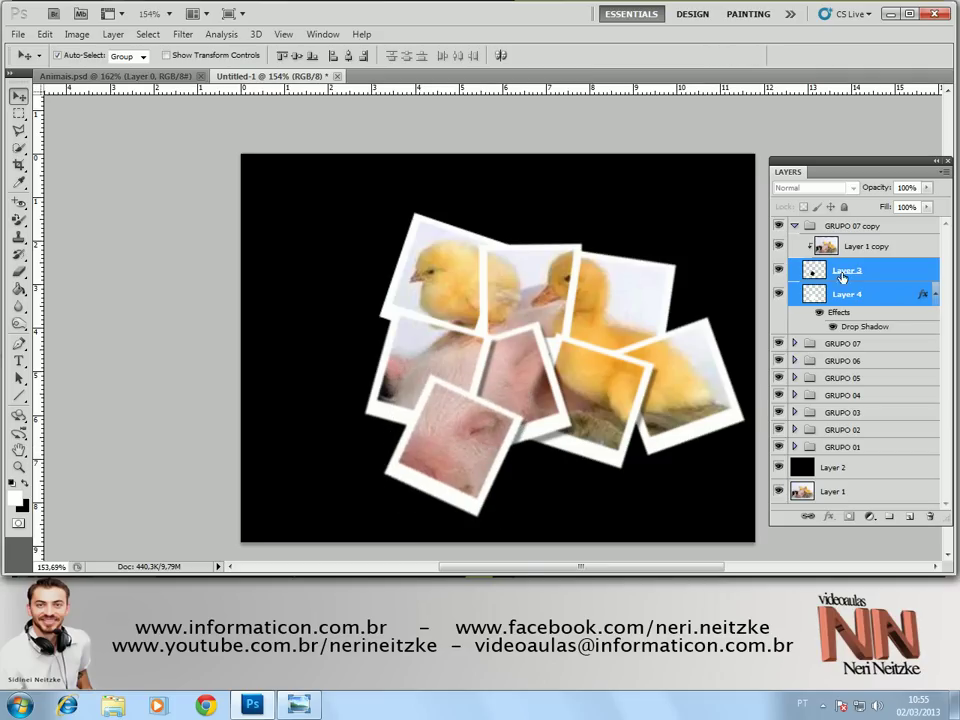
# Rename the copy GRUPO 08, then duplicate it as GRUPO 09
pyautogui.click(858, 227)
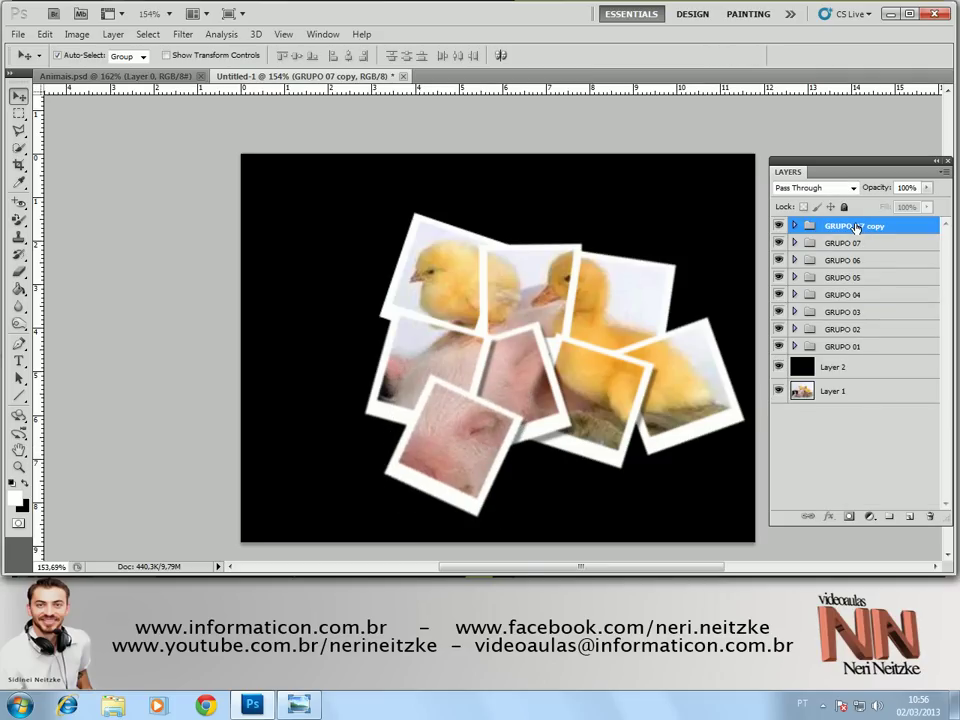
pyautogui.doubleClick(855, 227)
pyautogui.write('GR')
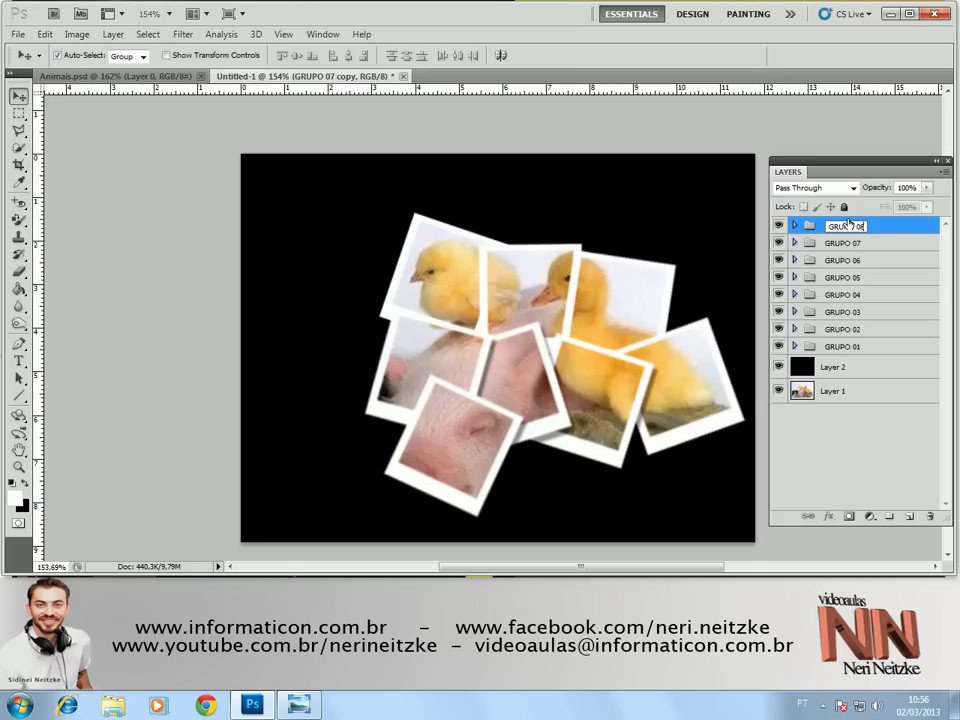
pyautogui.press('Return')
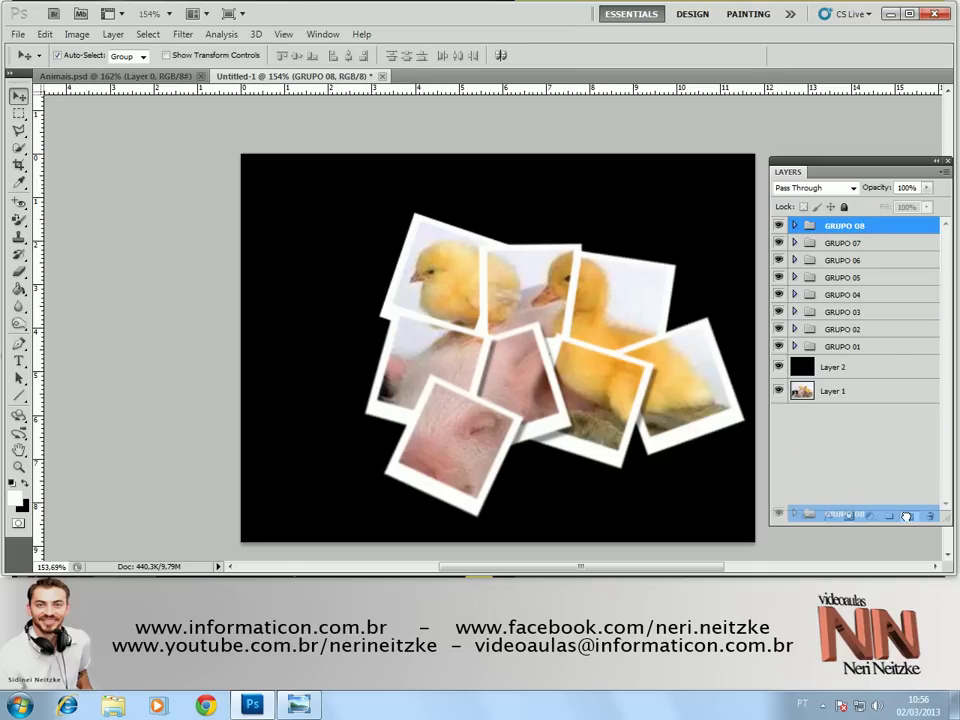
pyautogui.moveTo(870, 225); pyautogui.dragTo(889, 516)
pyautogui.doubleClick(840, 227)
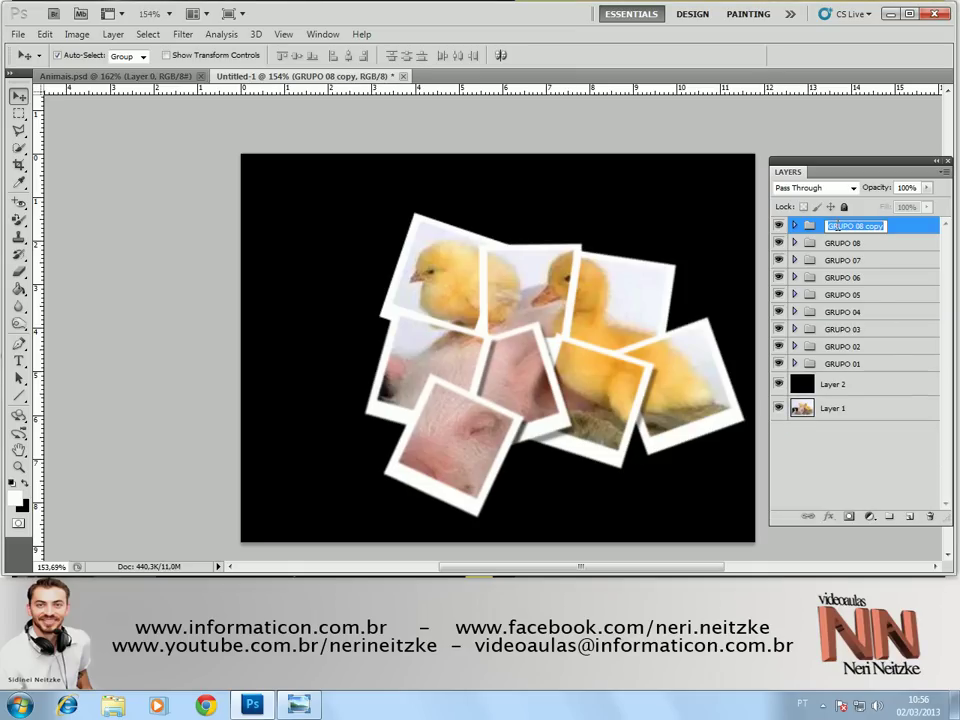
pyautogui.write('GRUPO 0')
pyautogui.write('9')
pyautogui.press('Return')
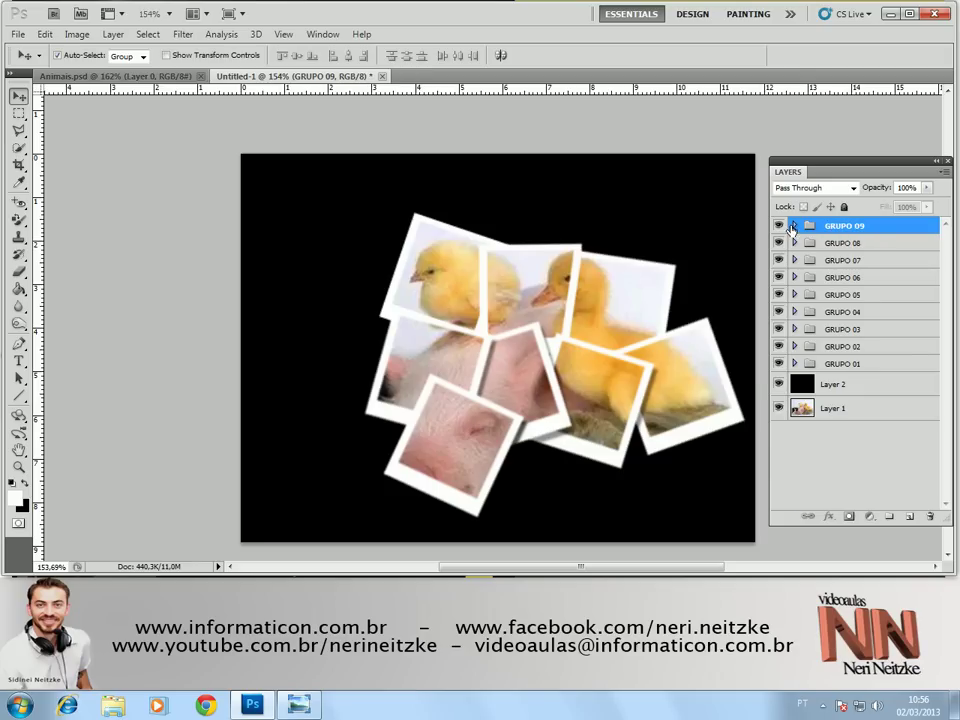
# Move GRUPO 09's frame left over the kitten at lower left, nearly upright
pyautogui.click(795, 226)
pyautogui.click(845, 270)
pyautogui.keyDown('shift'); pyautogui.click(856, 291); pyautogui.keyUp('shift')
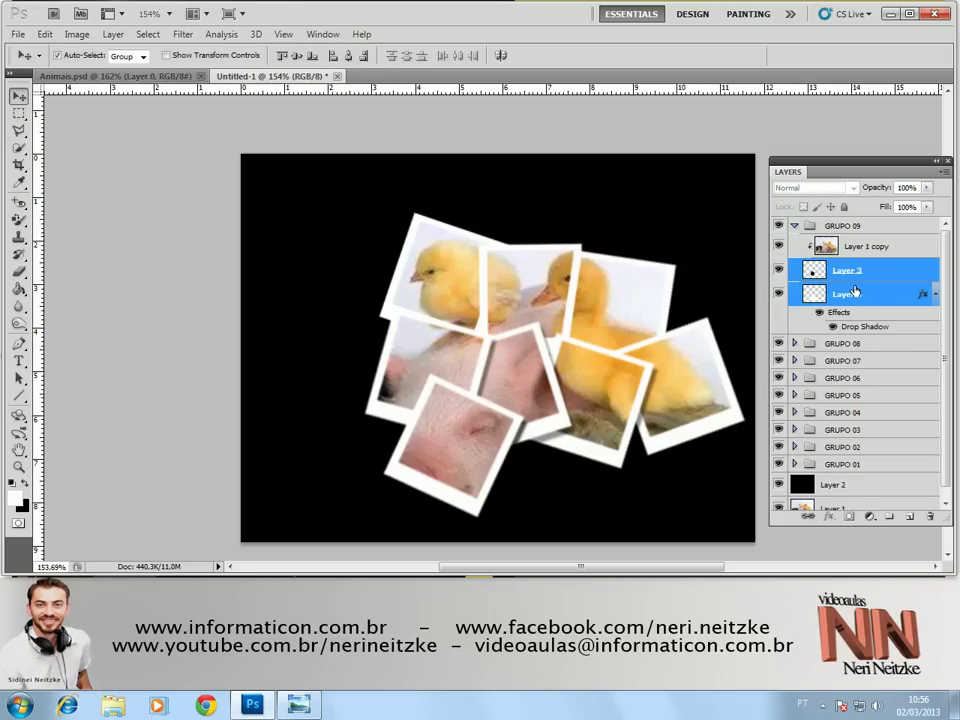
pyautogui.hotkey('ctrl', 't')
pyautogui.moveTo(490, 448); pyautogui.dragTo(403, 428)
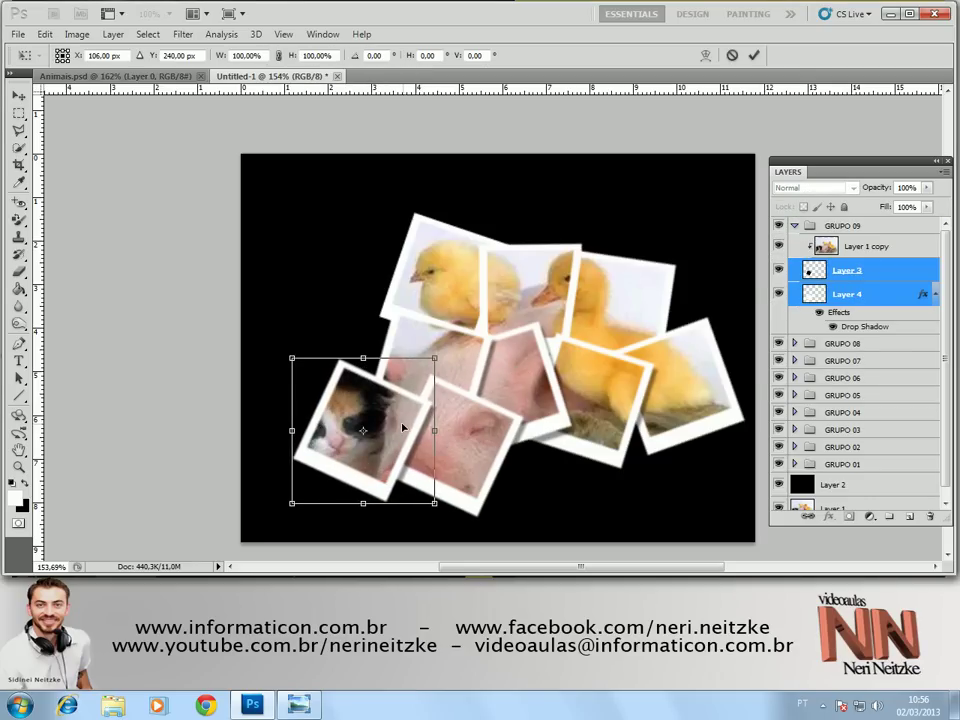
pyautogui.moveTo(452, 432)
pyautogui.mouseDown()
pyautogui.moveTo(481, 416)
pyautogui.moveTo(480, 446)
pyautogui.mouseUp()
pyautogui.press('Return')
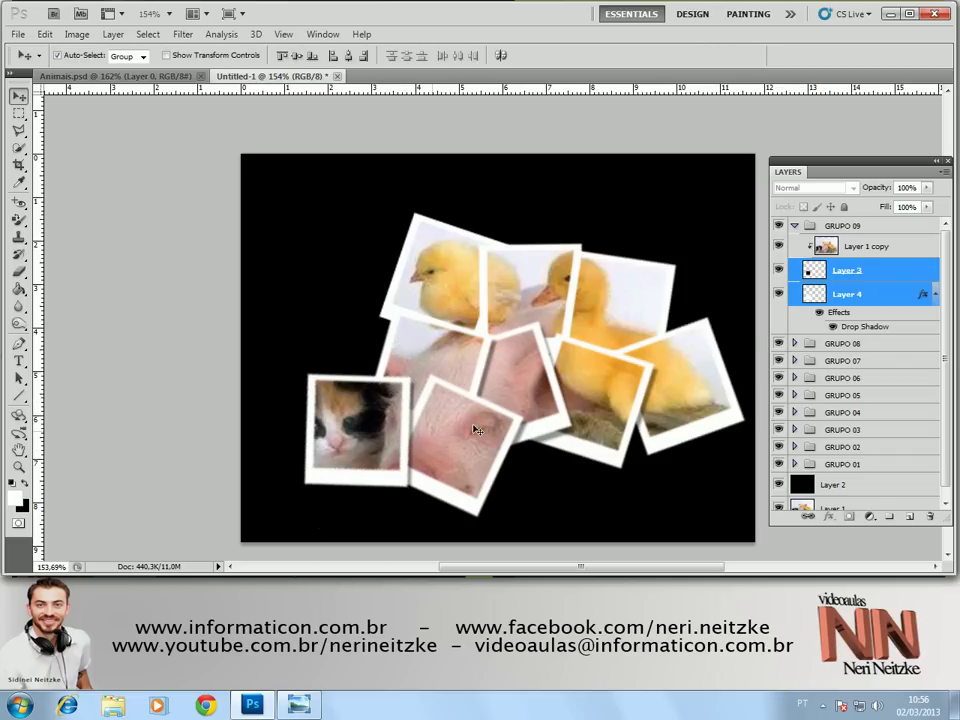
pyautogui.click(794, 225)
# Duplicate GRUPO 09 and rename the copy GRUPO 10
pyautogui.moveTo(814, 225); pyautogui.dragTo(909, 514)
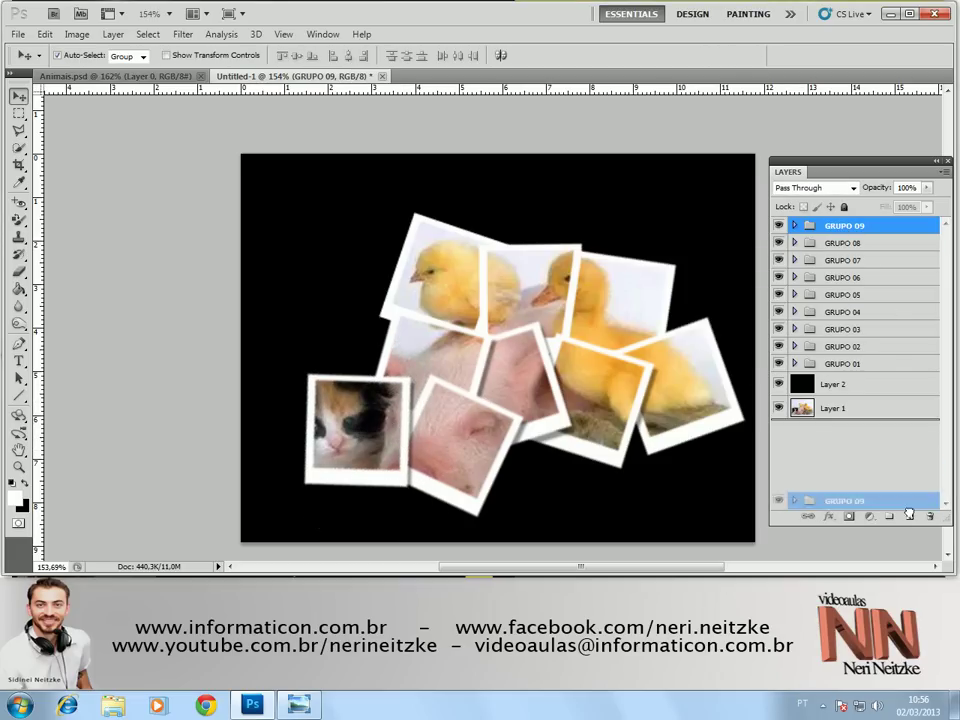
pyautogui.click(795, 226)
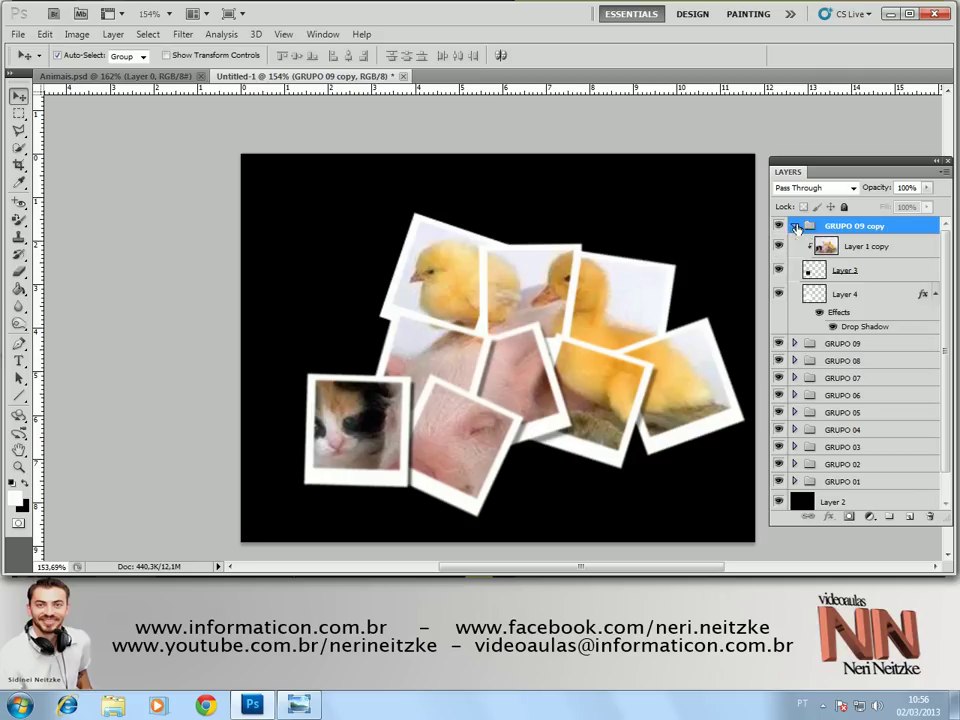
pyautogui.doubleClick(855, 227)
pyautogui.write('GRUPO')
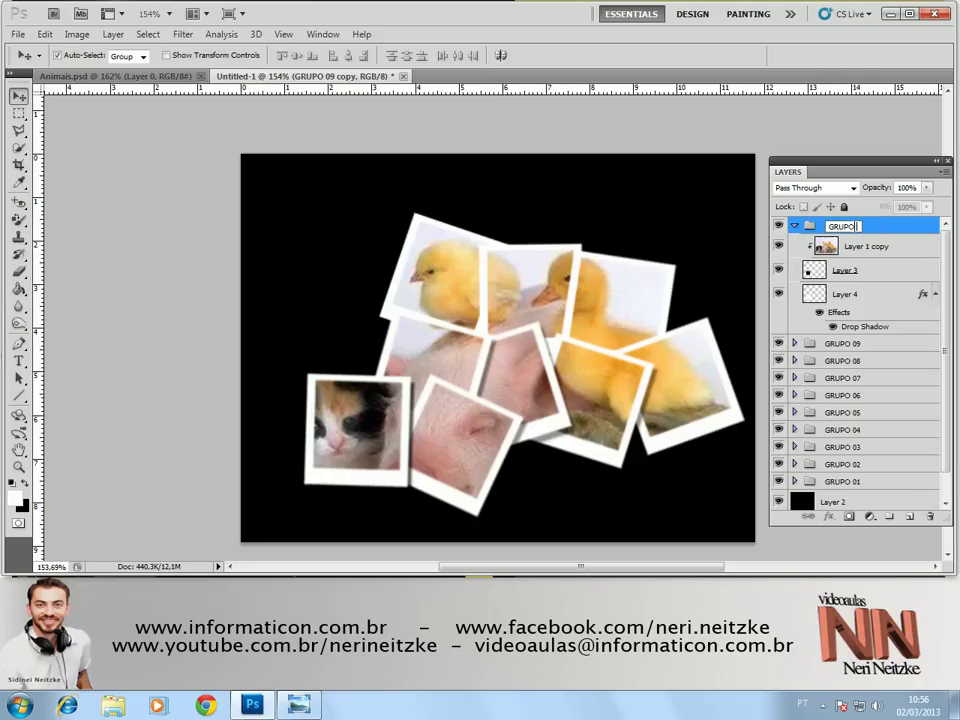
pyautogui.press('Return')
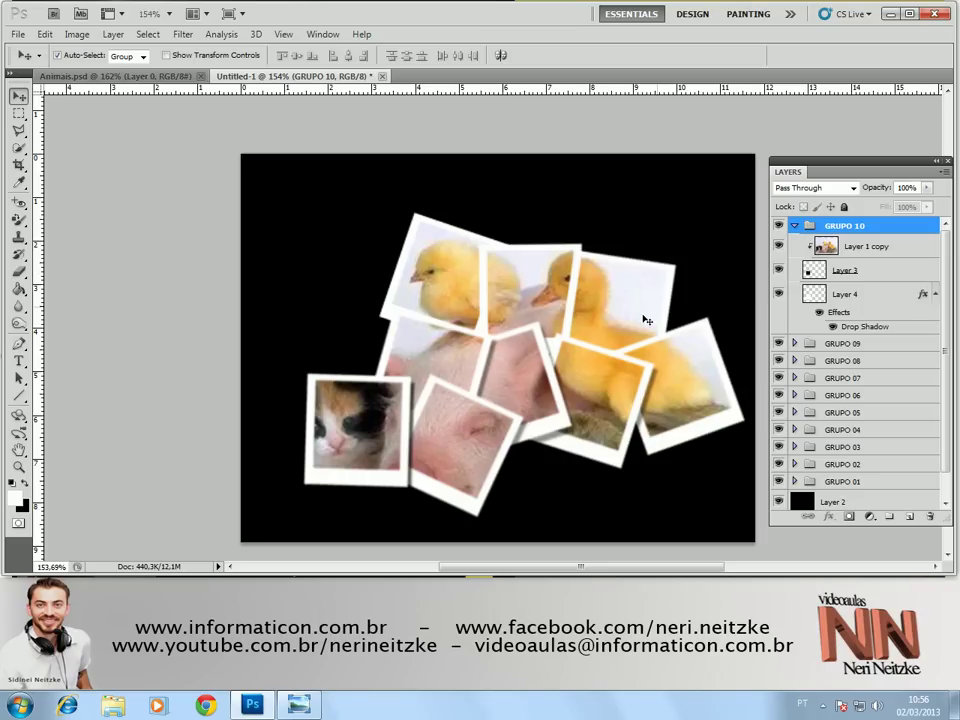
# Move GRUPO 10's frame to the canvas's left edge, tilted about 17.6° over the black kitten
pyautogui.click(810, 270)
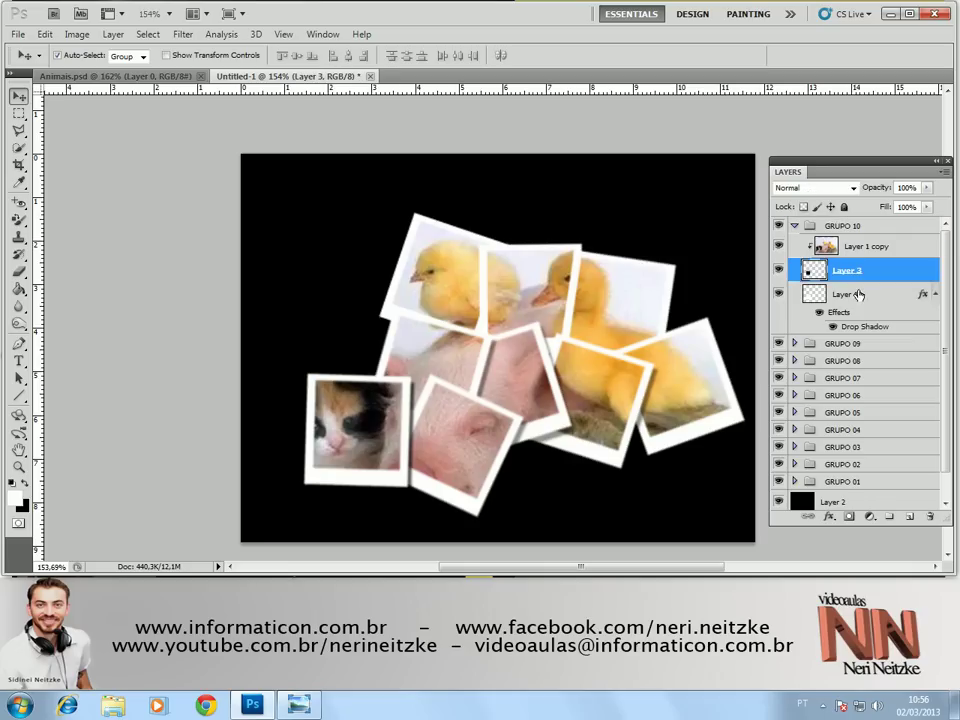
pyautogui.keyDown('shift'); pyautogui.click(858, 292); pyautogui.keyUp('shift')
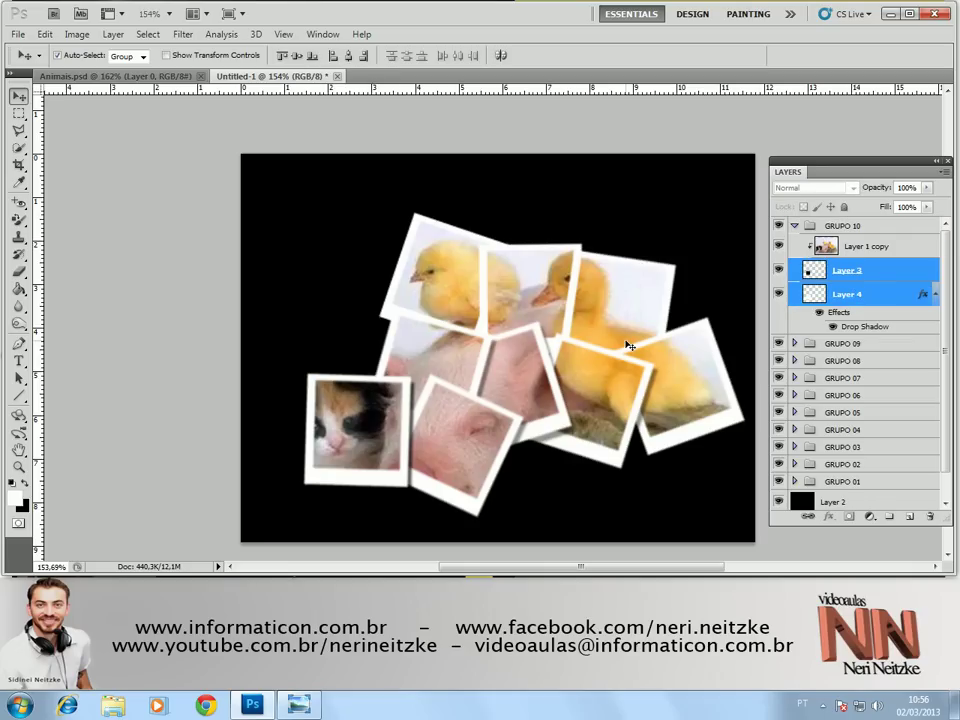
pyautogui.hotkey('ctrl', 't')
pyautogui.moveTo(378, 403)
pyautogui.mouseDown()
pyautogui.moveTo(310, 355)
pyautogui.moveTo(335, 345)
pyautogui.mouseUp()
pyautogui.moveTo(420, 332); pyautogui.dragTo(400, 380)
pyautogui.moveTo(345, 360)
pyautogui.mouseDown()
pyautogui.moveTo(380, 348)
pyautogui.moveTo(369, 321)
pyautogui.moveTo(392, 332)
pyautogui.moveTo(310, 391)
pyautogui.mouseUp()
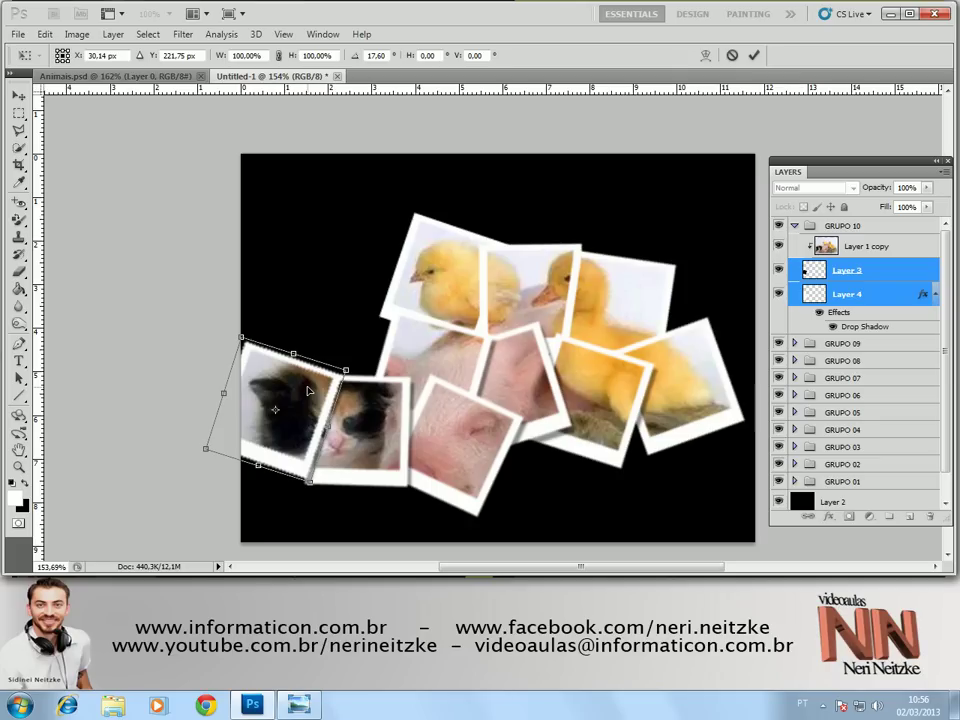
pyautogui.press('Return')
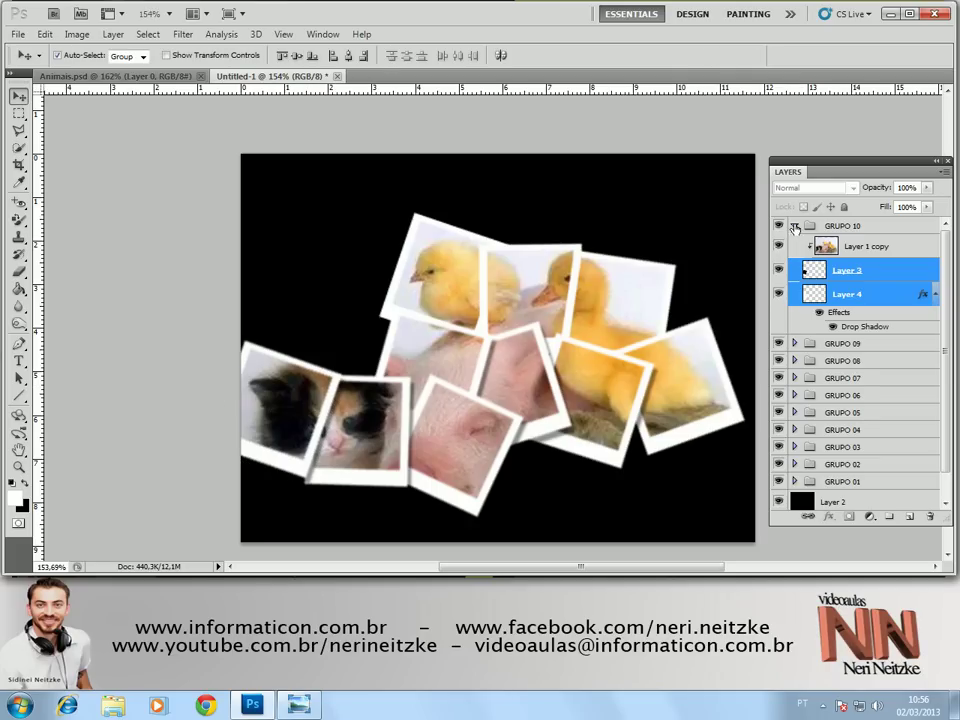
# Rename GRUPO 10 to GRUPO 11, leaving its frame unchanged
pyautogui.click(838, 228)
pyautogui.doubleClick(840, 227)
pyautogui.write('GR')
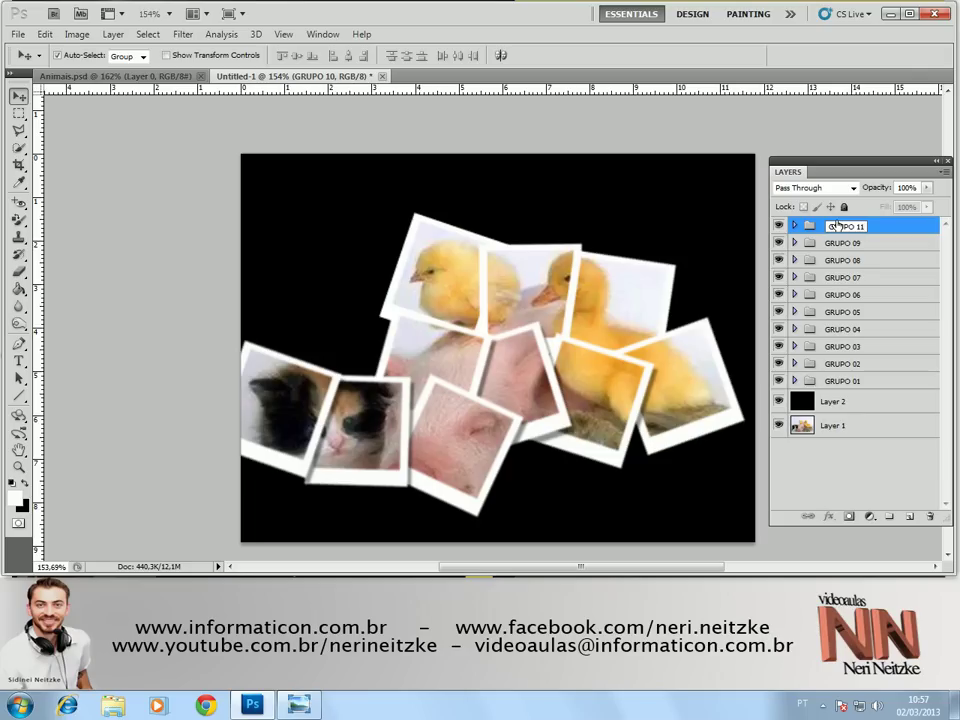
pyautogui.press('Return')
pyautogui.click(795, 226)
pyautogui.hotkey('ctrl', 't')
pyautogui.press('Return')
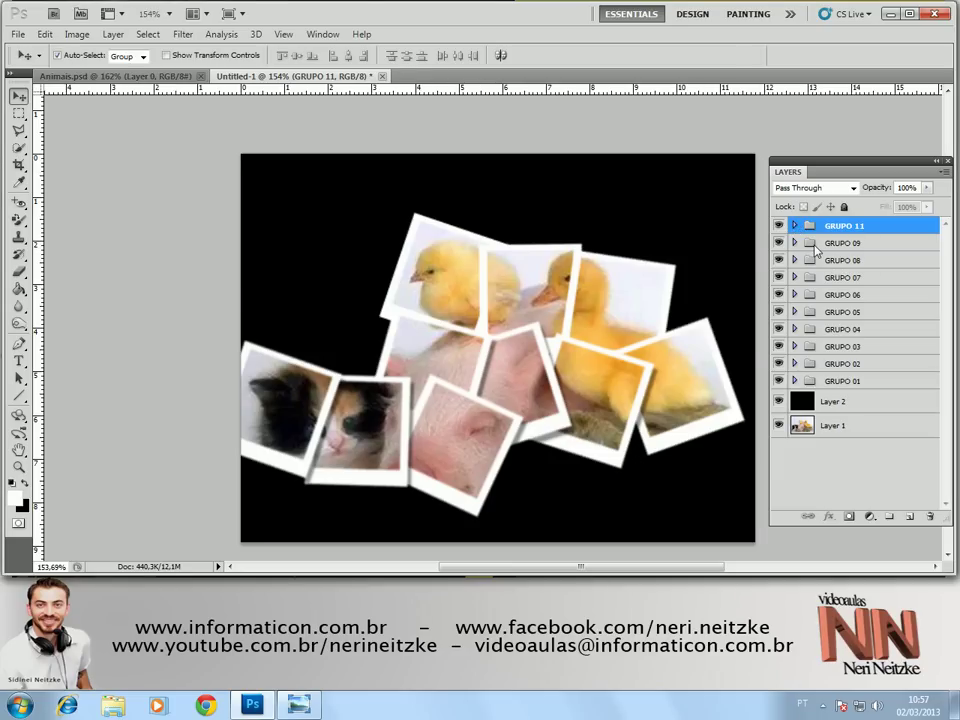
pyautogui.click(780, 227)
# Duplicate GRUPO 11 as GRUPO 12 and select its Layer 3
pyautogui.moveTo(833, 231); pyautogui.dragTo(910, 516)
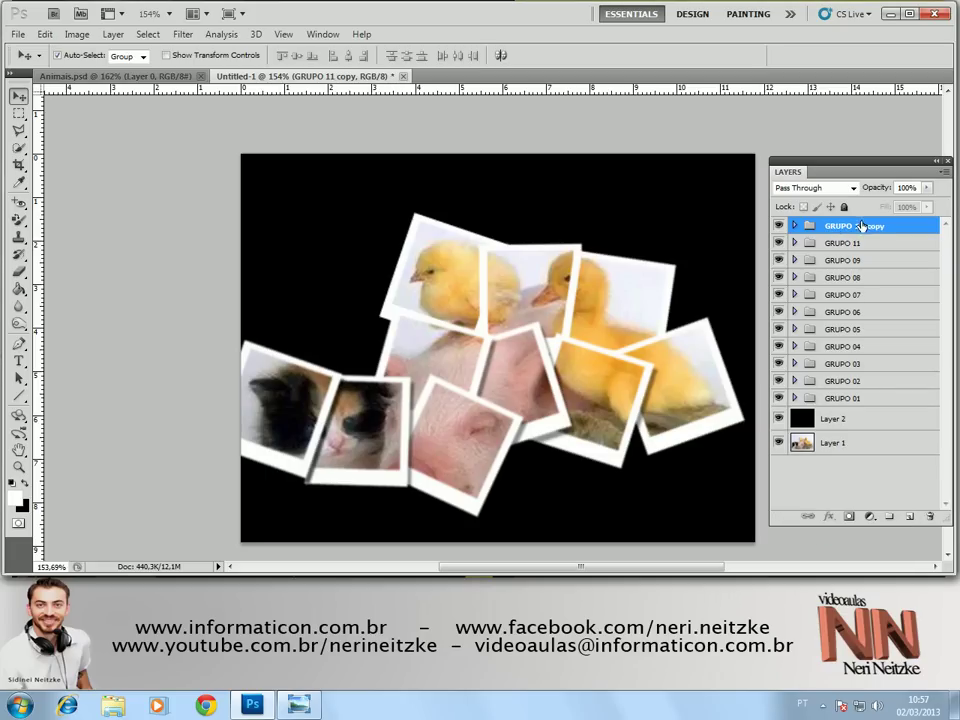
pyautogui.doubleClick(840, 227)
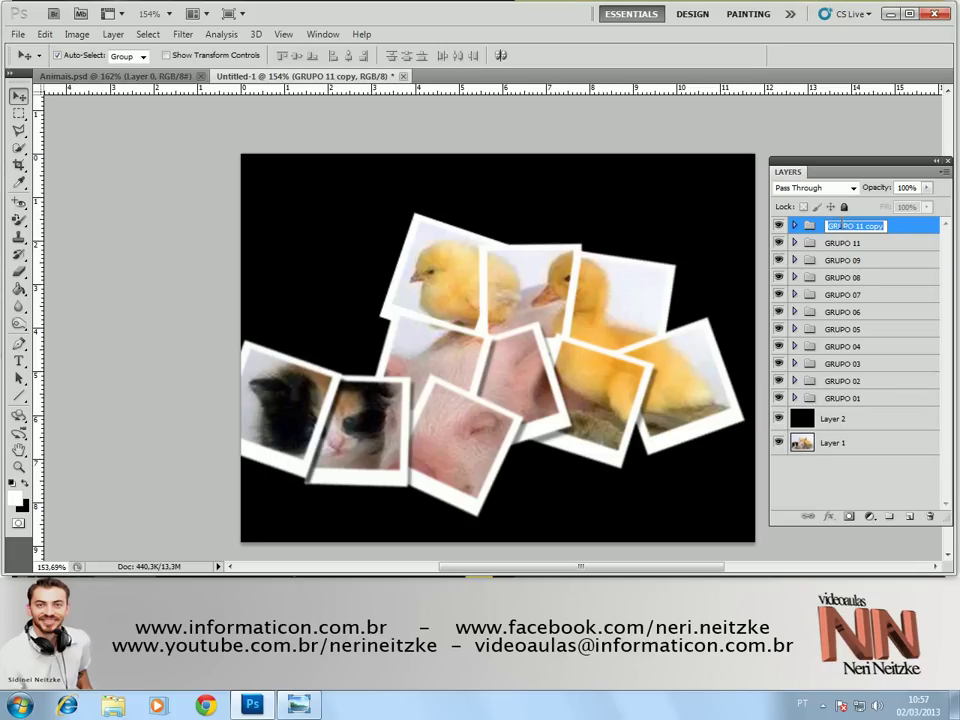
pyautogui.write('G')
pyautogui.press('Return')
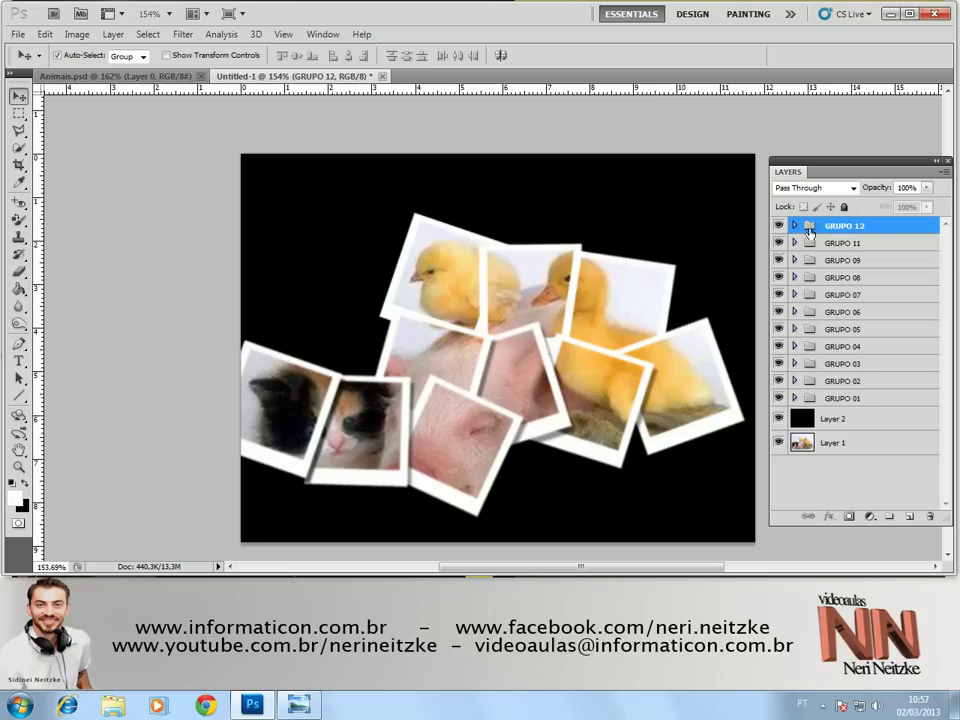
pyautogui.click(795, 226)
pyautogui.click(845, 278)
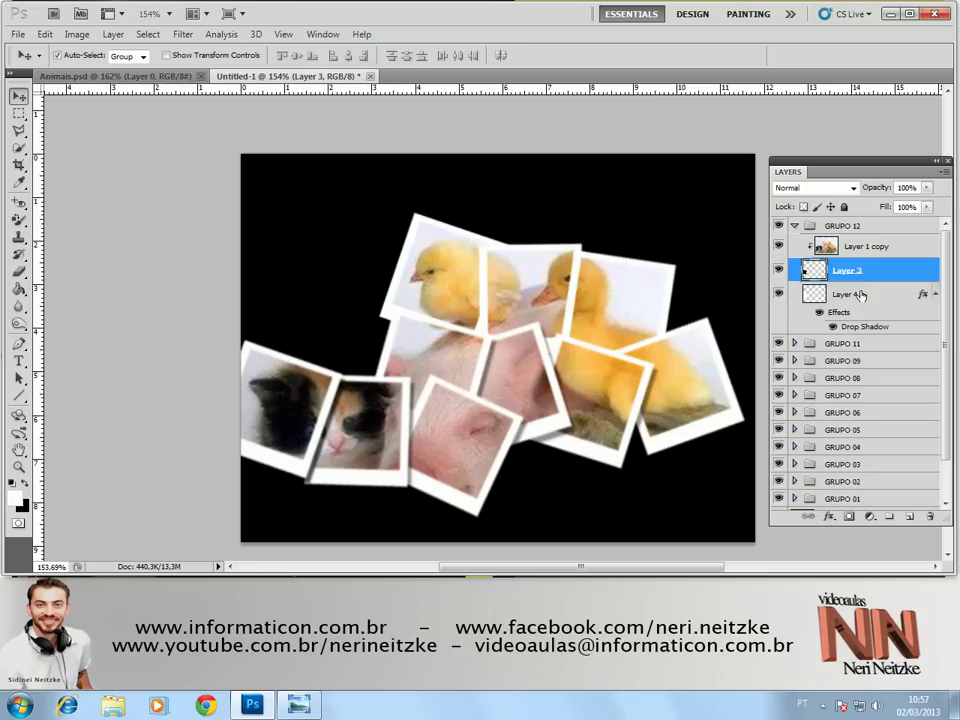
# Move GRUPO 12's Layer 3 and Layer 4 frame up-left over the kittens
pyautogui.keyDown('shift'); pyautogui.click(860, 295); pyautogui.keyUp('shift')
pyautogui.hotkey('ctrl', 't')
pyautogui.moveTo(317, 385)
pyautogui.mouseDown()
pyautogui.moveTo(353, 297)
pyautogui.moveTo(379, 304)
pyautogui.moveTo(386, 343)
pyautogui.moveTo(504, 506)
pyautogui.moveTo(383, 585)
pyautogui.moveTo(392, 549)
pyautogui.moveTo(380, 360)
pyautogui.mouseUp()
pyautogui.moveTo(350, 271); pyautogui.dragTo(346, 263)
pyautogui.press('Return')
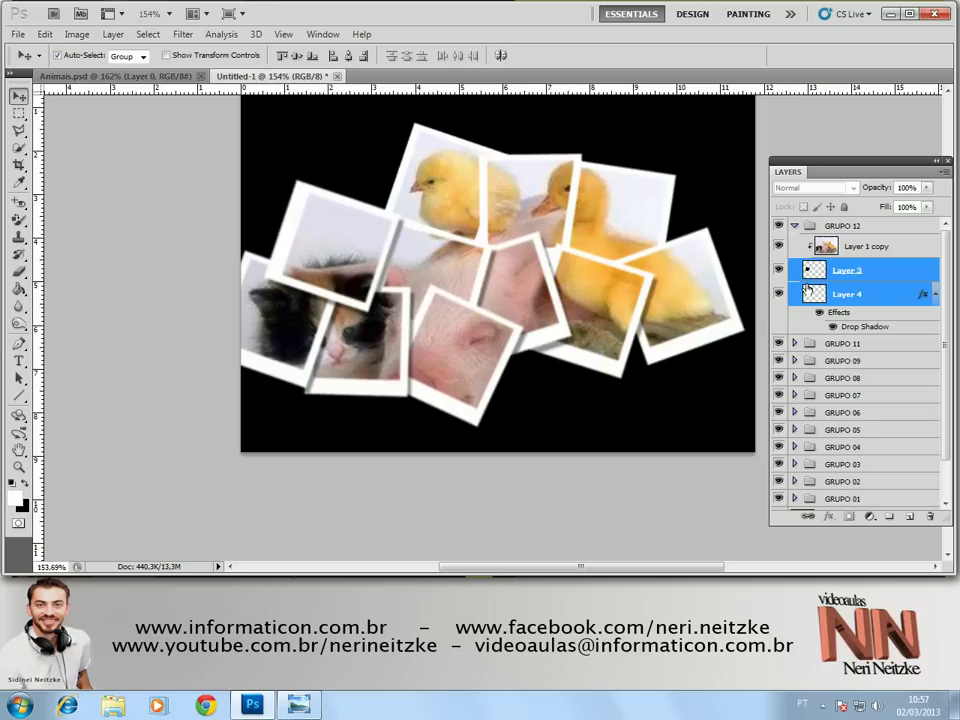
pyautogui.click(794, 226)
# Duplicate GRUPO 12 and rename the copy GRUPO 13
pyautogui.moveTo(860, 225); pyautogui.dragTo(906, 516)
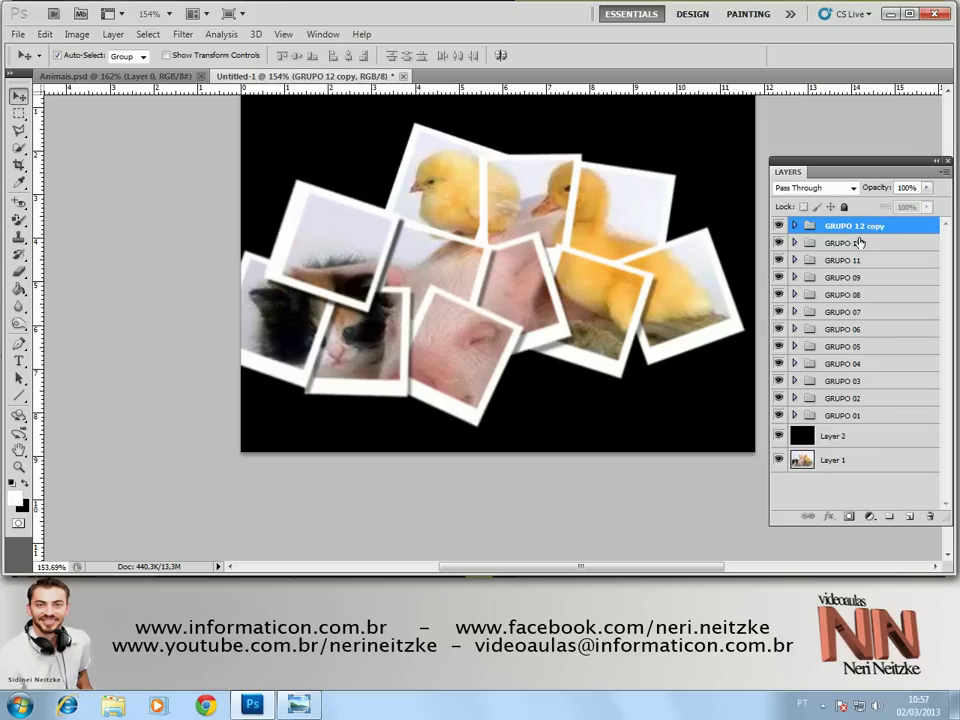
pyautogui.doubleClick(843, 226)
pyautogui.write('GR')
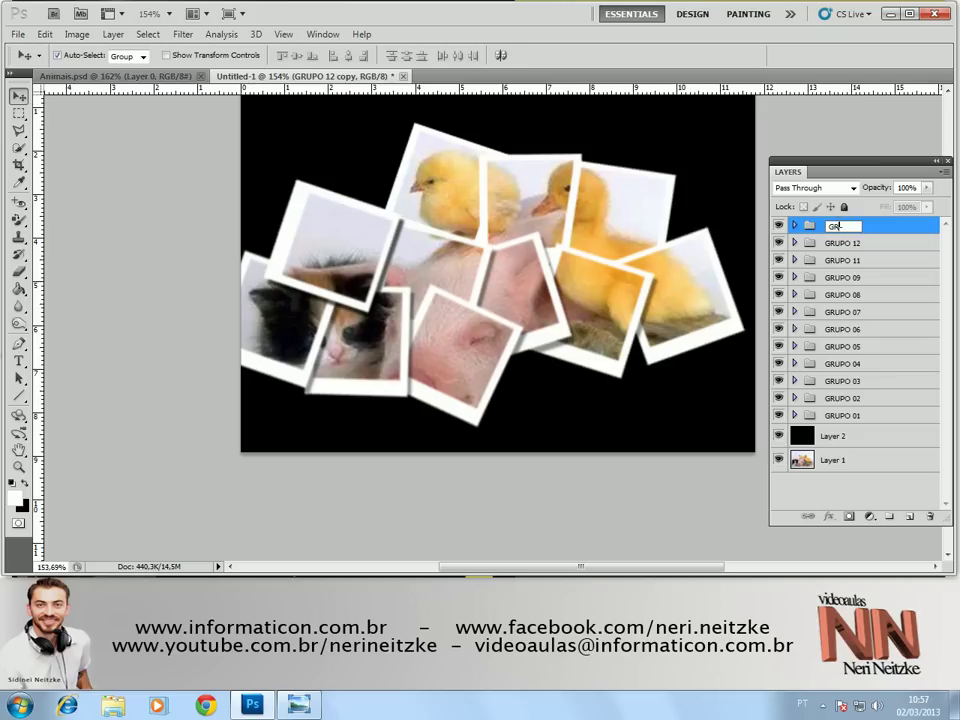
pyautogui.write('UPO 13')
pyautogui.press('Return')
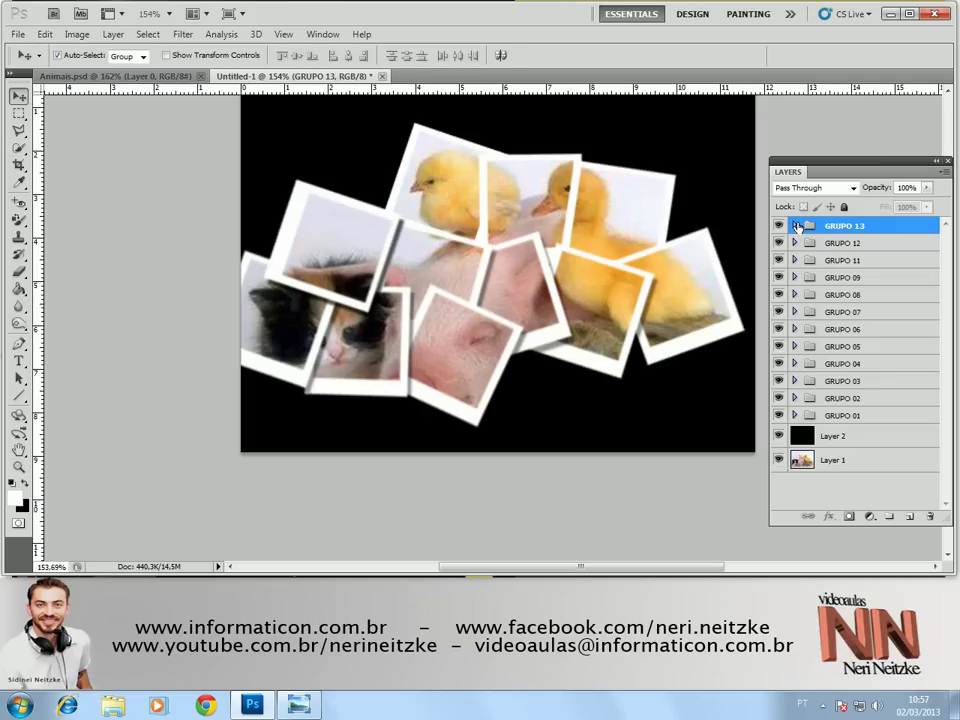
# Move GRUPO 13's Layers 3 and 4 over the rabbit at lower right, rotated about -96°
pyautogui.click(795, 225)
pyautogui.doubleClick(847, 270)
pyautogui.keyDown('shift'); pyautogui.click(849, 295); pyautogui.keyUp('shift')
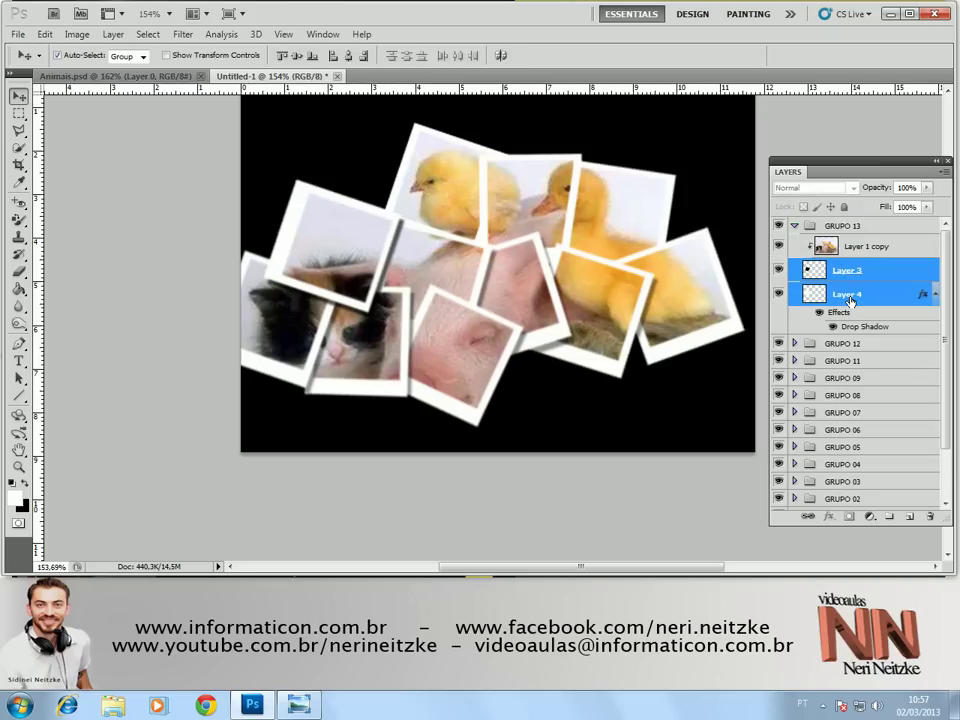
pyautogui.hotkey('ctrl', 't')
pyautogui.moveTo(379, 250); pyautogui.dragTo(595, 385)
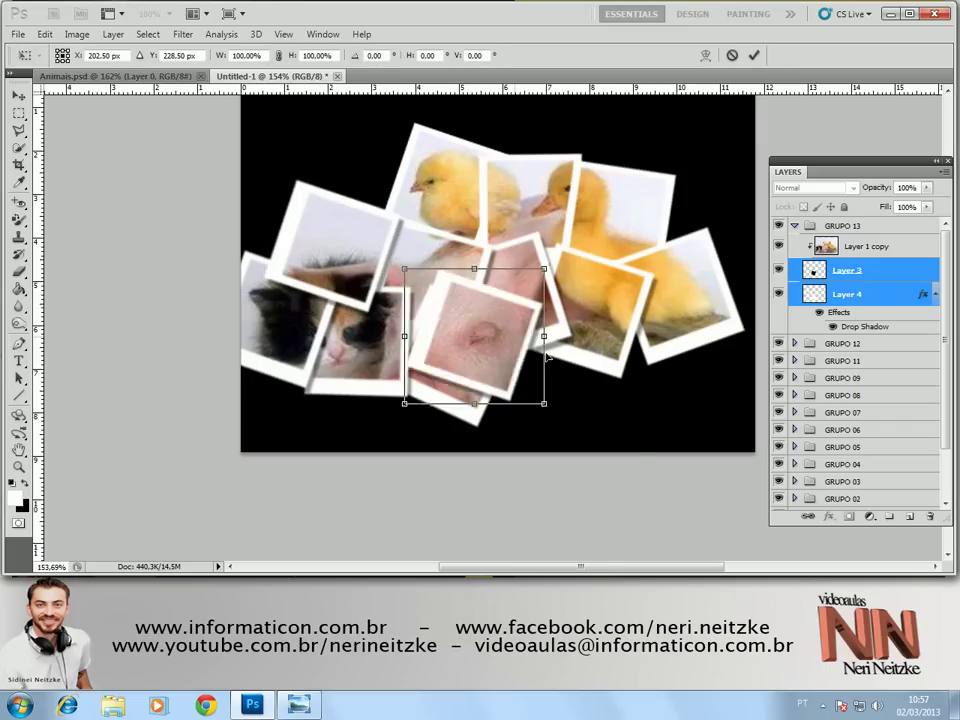
pyautogui.moveTo(638, 415); pyautogui.dragTo(595, 247)
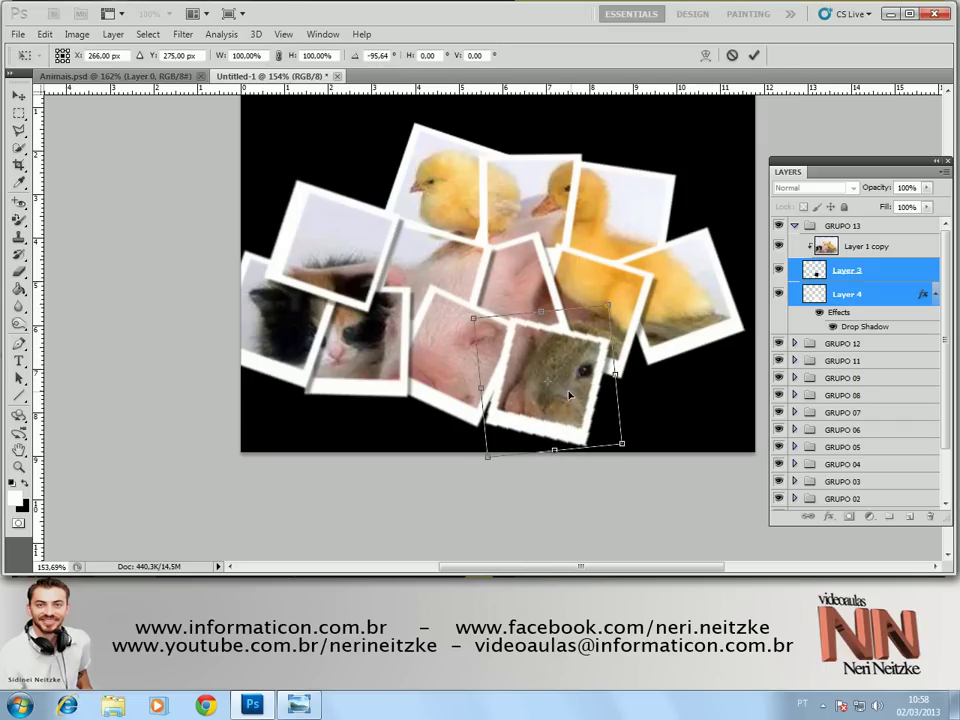
pyautogui.press('Return')
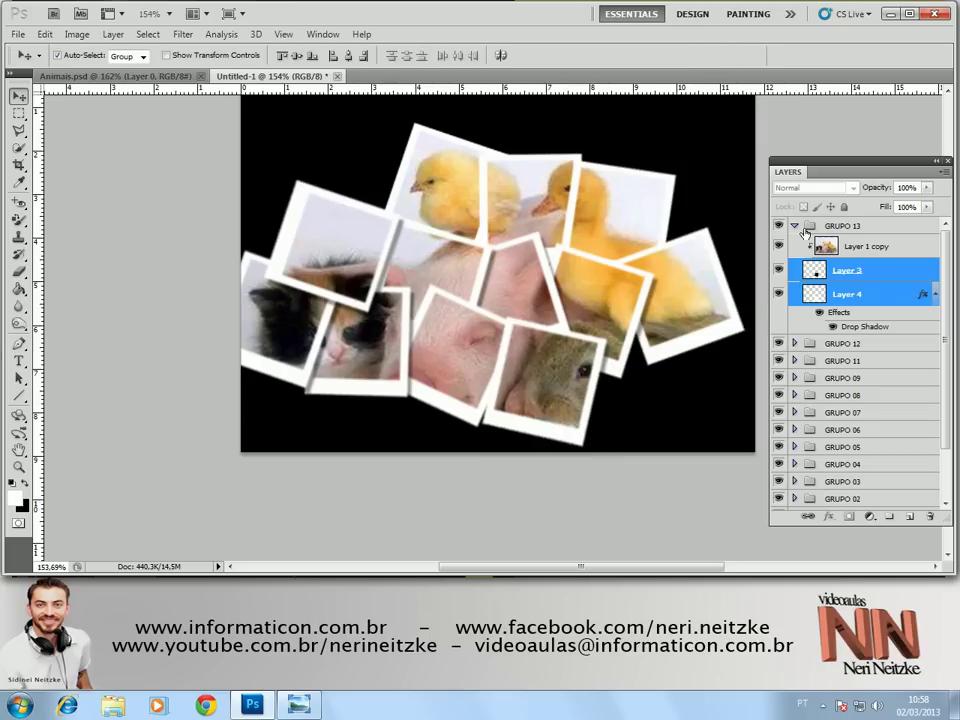
pyautogui.click(795, 226)
pyautogui.click(866, 227)
# Duplicate GRUPO 13 and rename the copy GRUPO 14
pyautogui.moveTo(866, 227); pyautogui.dragTo(909, 516)
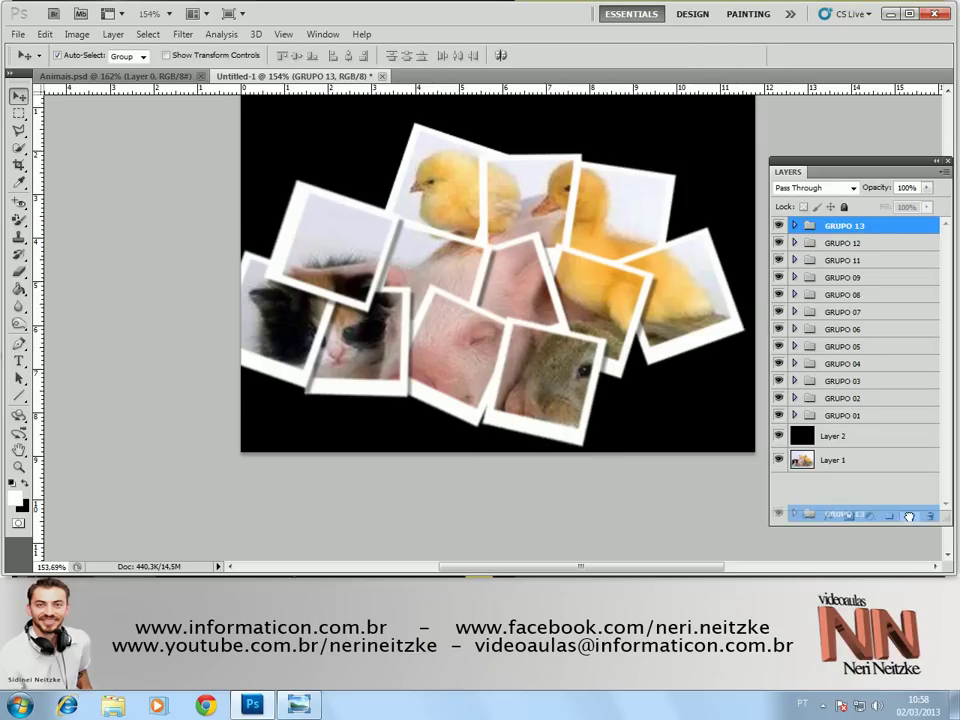
pyautogui.doubleClick(843, 226)
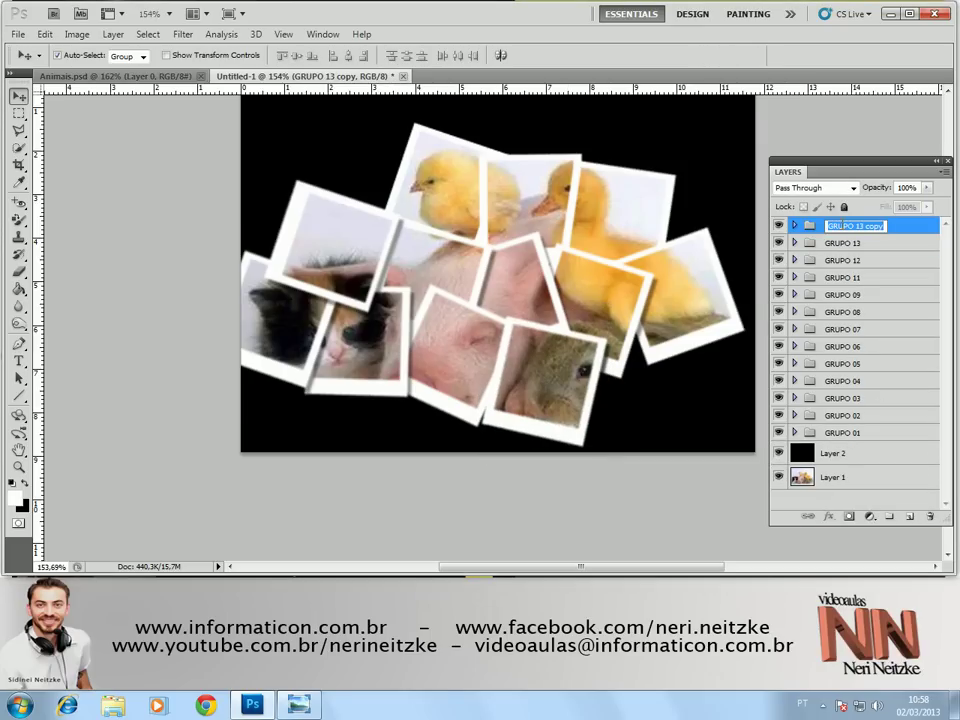
pyautogui.click(840, 223)
pyautogui.write('4')
pyautogui.press('Return')
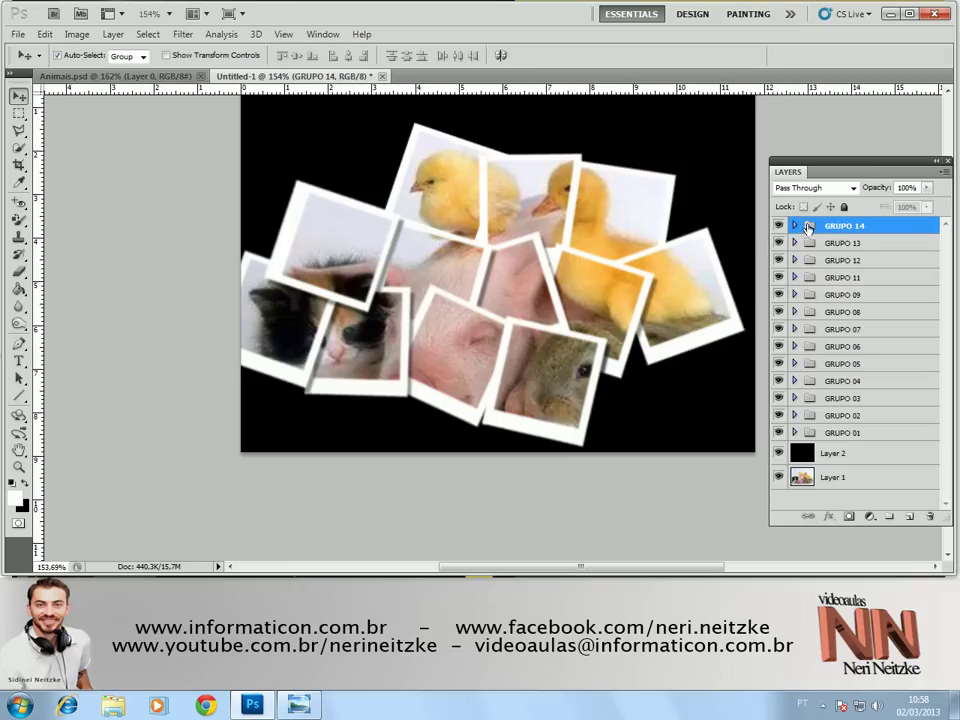
# Tilt GRUPO 14's frame about -27° over the rabbit's face, then duplicate GRUPO 14
pyautogui.click(795, 226)
pyautogui.doubleClick(855, 272)
pyautogui.keyDown('shift'); pyautogui.click(861, 292); pyautogui.keyUp('shift')
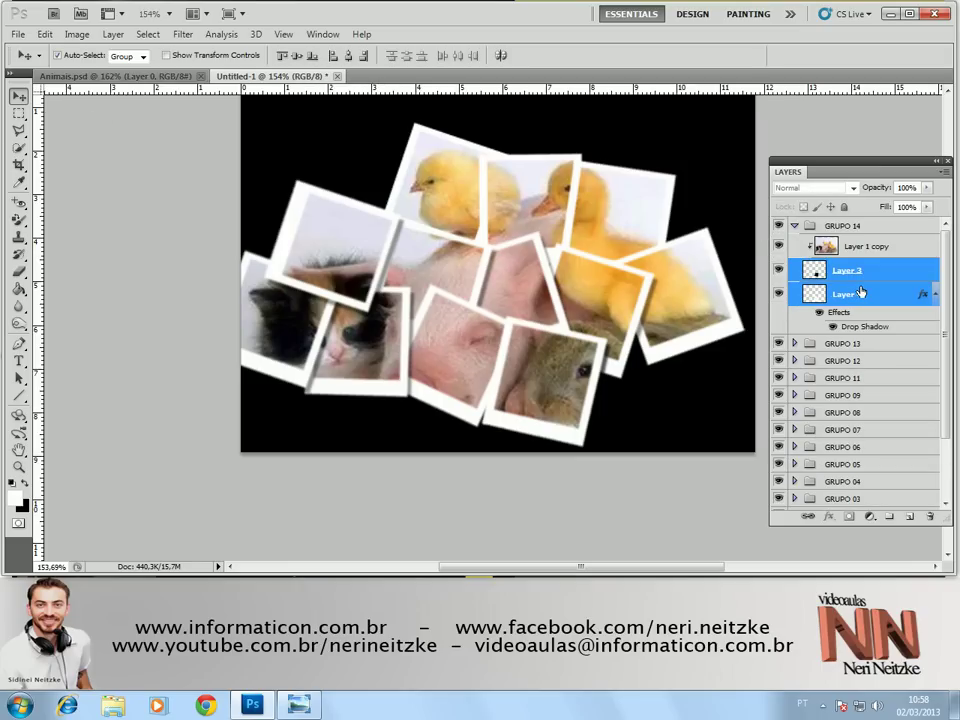
pyautogui.hotkey('ctrl', 't')
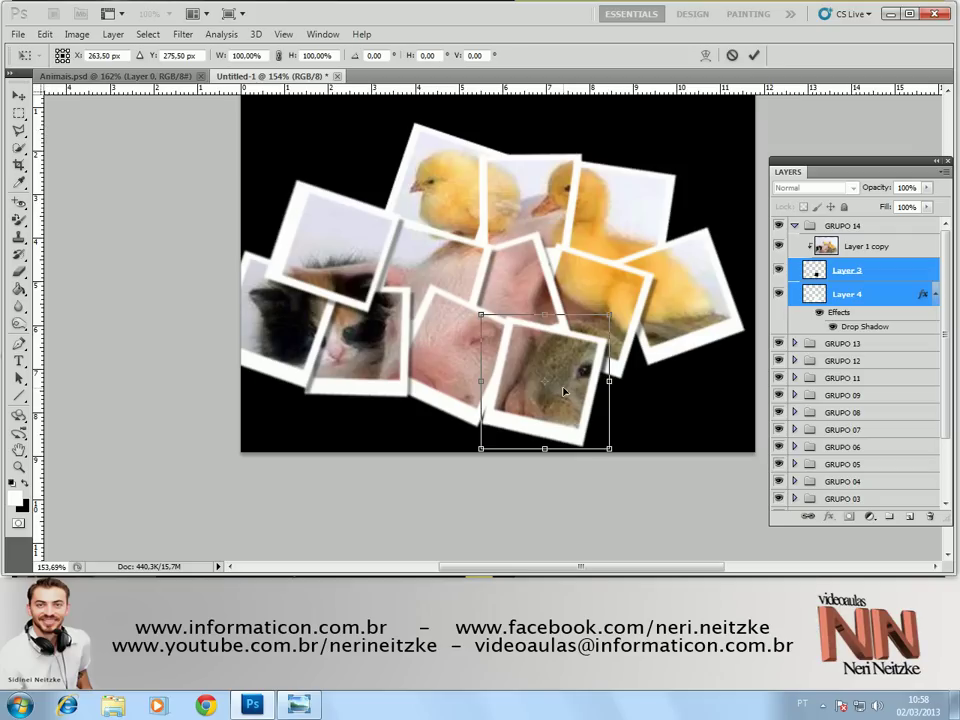
pyautogui.moveTo(564, 392); pyautogui.dragTo(660, 415)
pyautogui.moveTo(735, 422); pyautogui.dragTo(727, 358)
pyautogui.moveTo(671, 403); pyautogui.dragTo(666, 385)
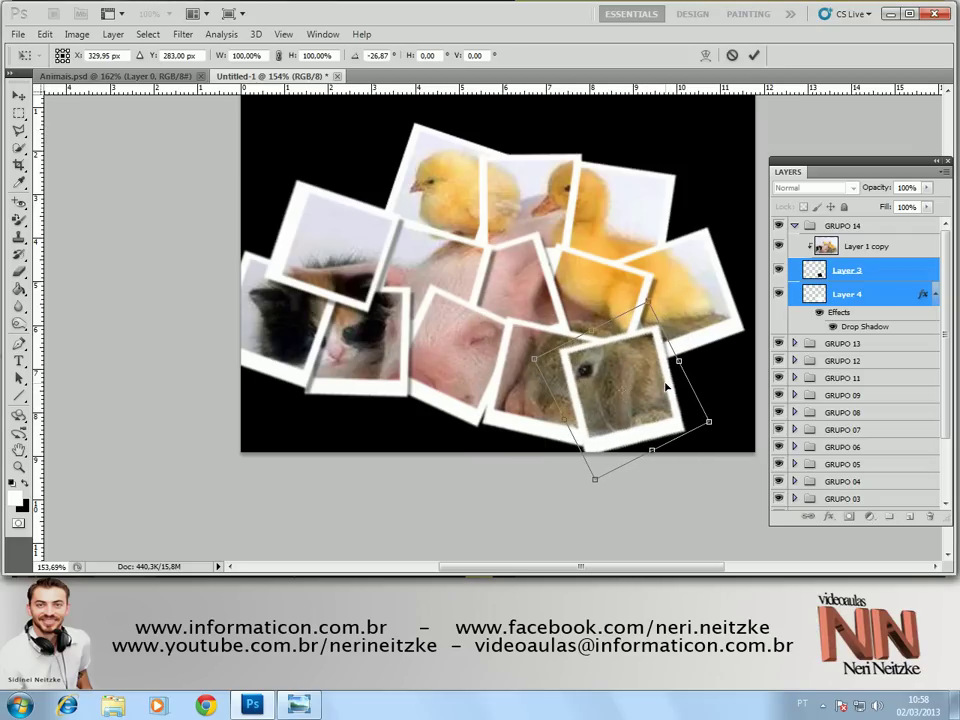
pyautogui.press('Return')
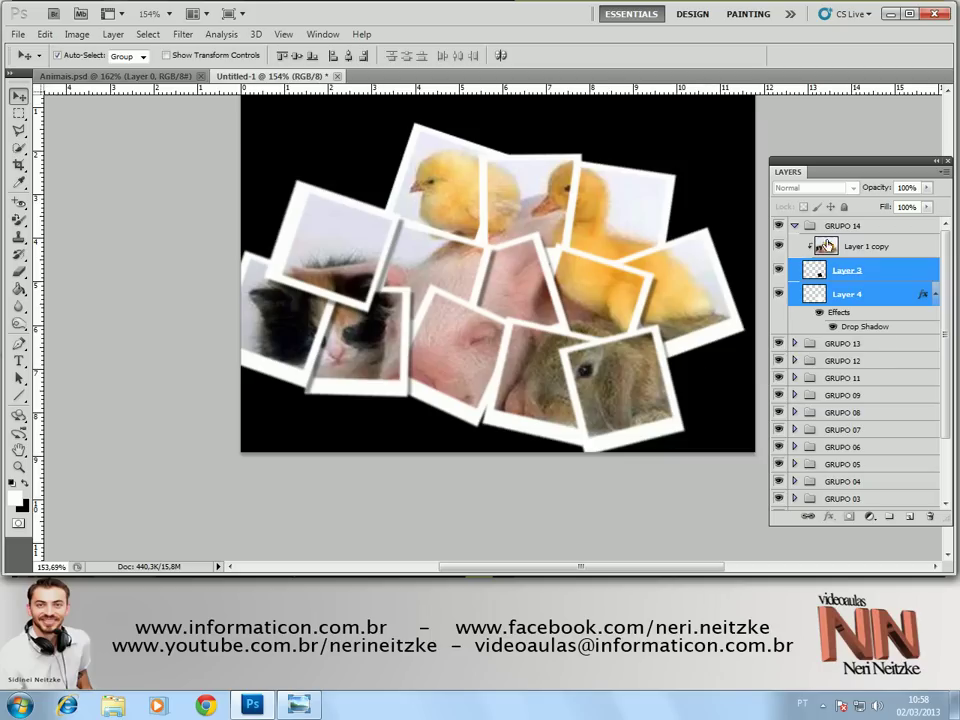
pyautogui.click(596, 176)
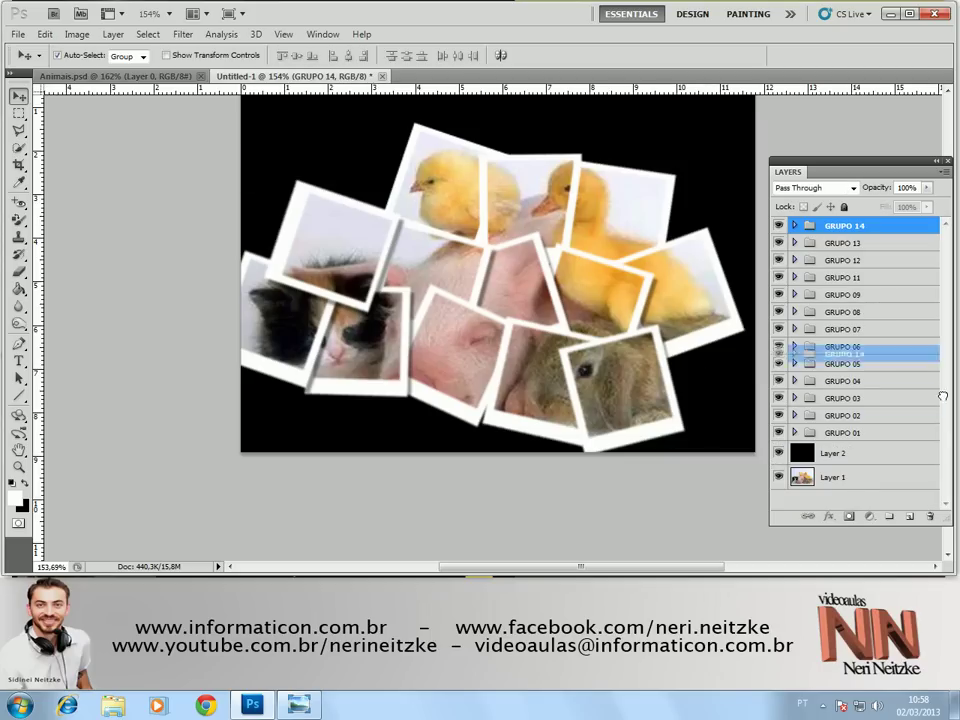
pyautogui.moveTo(836, 232); pyautogui.dragTo(909, 516)
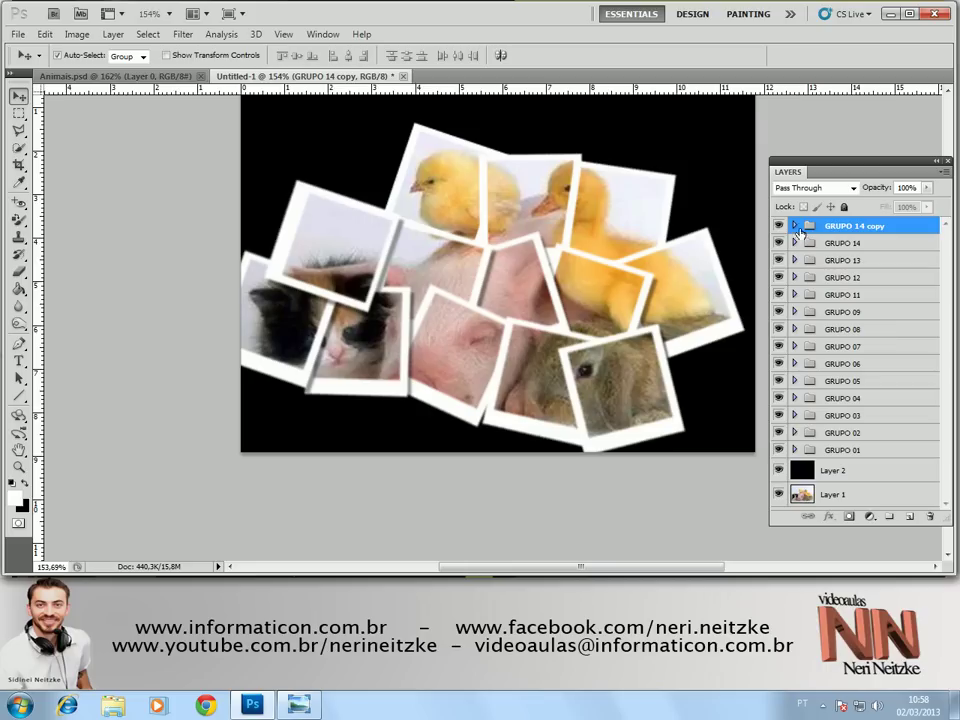
# Rename the copied group GRUPO 15
pyautogui.doubleClick(875, 226)
pyautogui.click(885, 226)
pyautogui.press('BackSpace')
pyautogui.press('BackSpace')
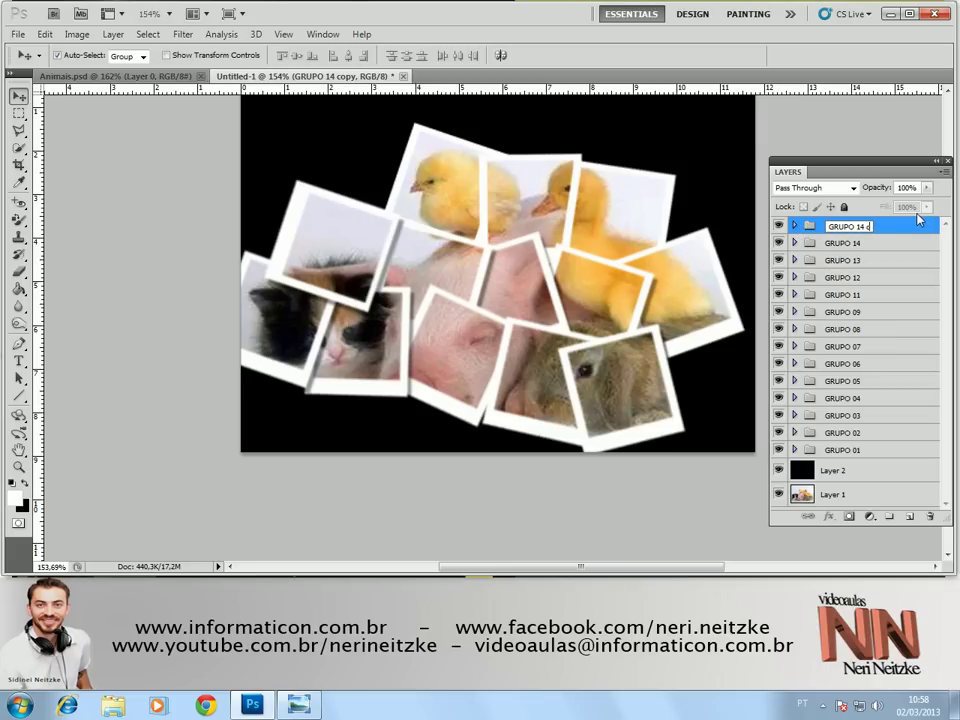
pyautogui.press('BackSpace')
pyautogui.write('5')
pyautogui.press('Return')
# Move GRUPO 15's Layers 3 and 4 right over the rabbit, rotated about 33°
pyautogui.click(796, 226)
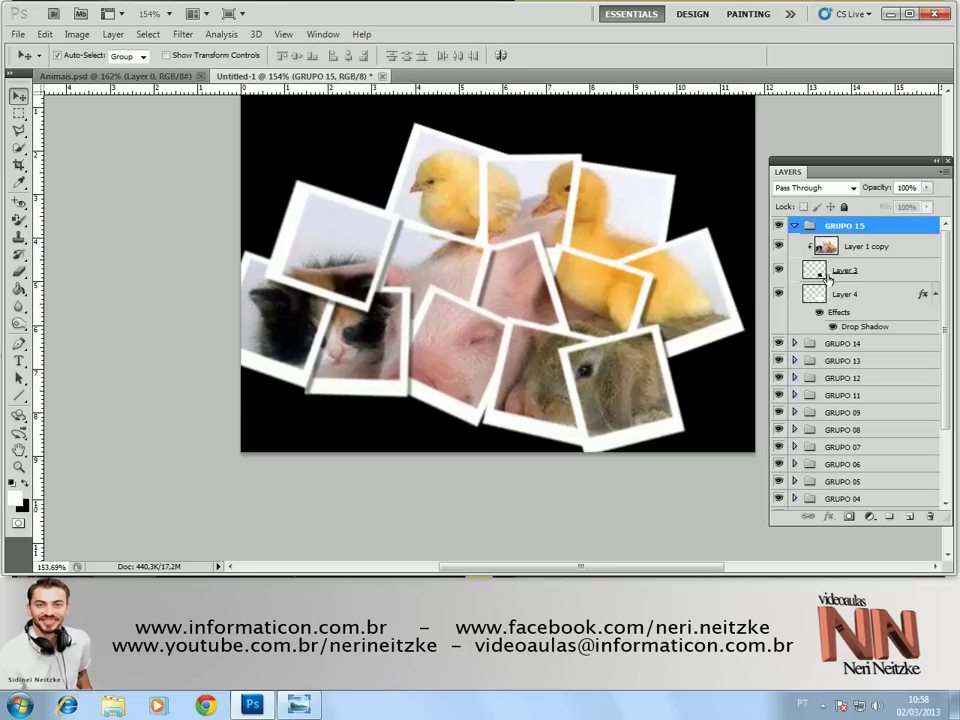
pyautogui.click(845, 270)
pyautogui.keyDown('shift'); pyautogui.click(845, 294); pyautogui.keyUp('shift')
pyautogui.hotkey('ctrl', 't')
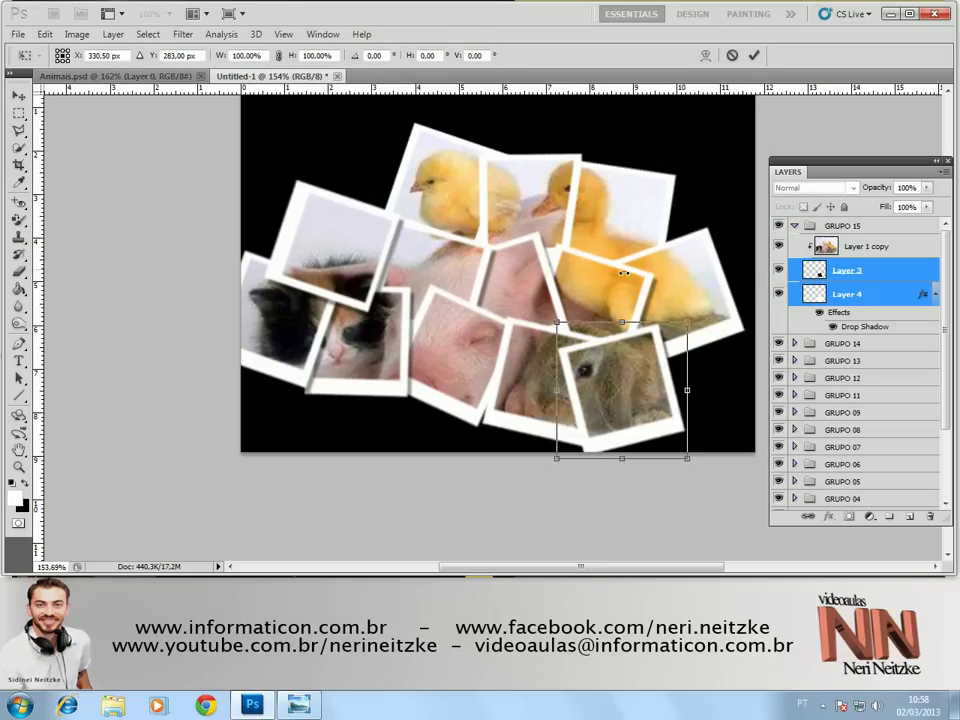
pyautogui.moveTo(631, 391)
pyautogui.mouseDown()
pyautogui.moveTo(693, 394)
pyautogui.moveTo(707, 385)
pyautogui.mouseUp()
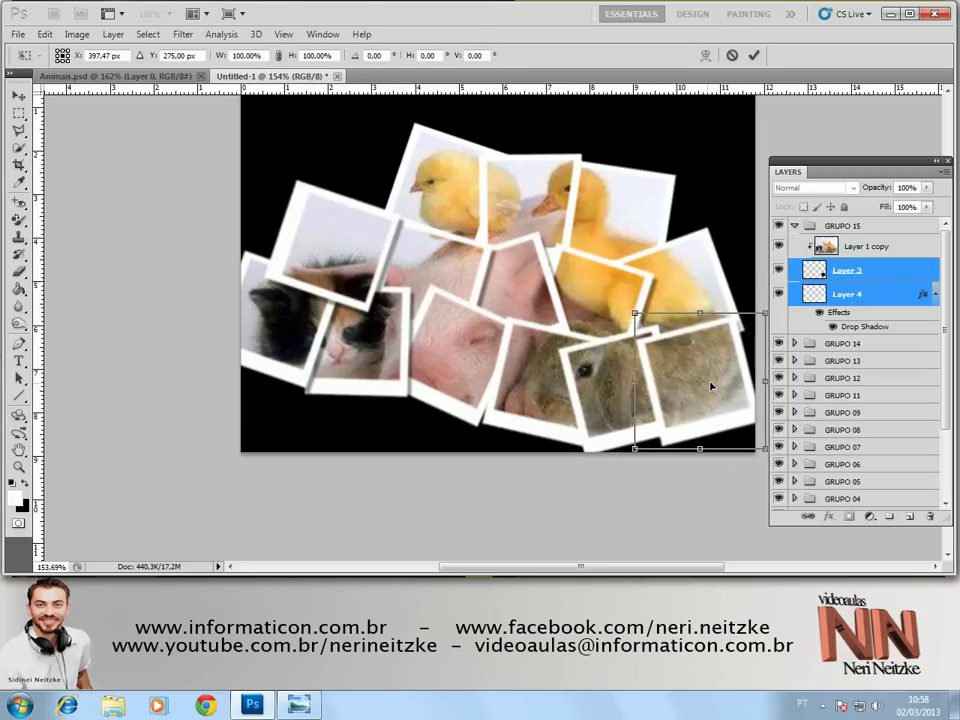
pyautogui.moveTo(737, 300)
pyautogui.mouseDown()
pyautogui.moveTo(745, 380)
pyautogui.moveTo(731, 386)
pyautogui.mouseUp()
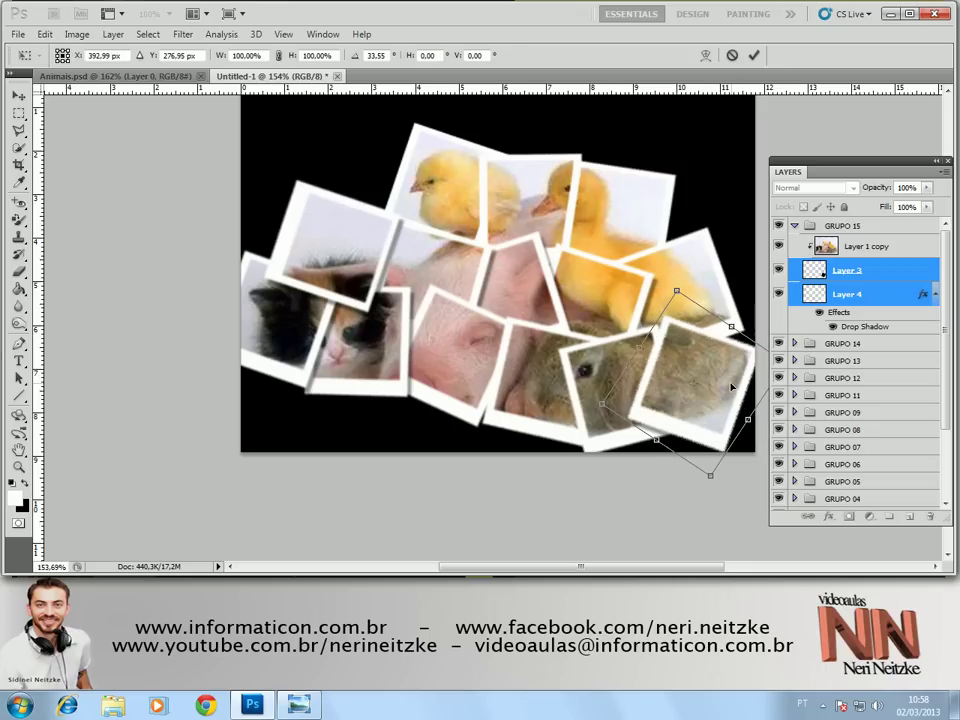
pyautogui.press('Return')
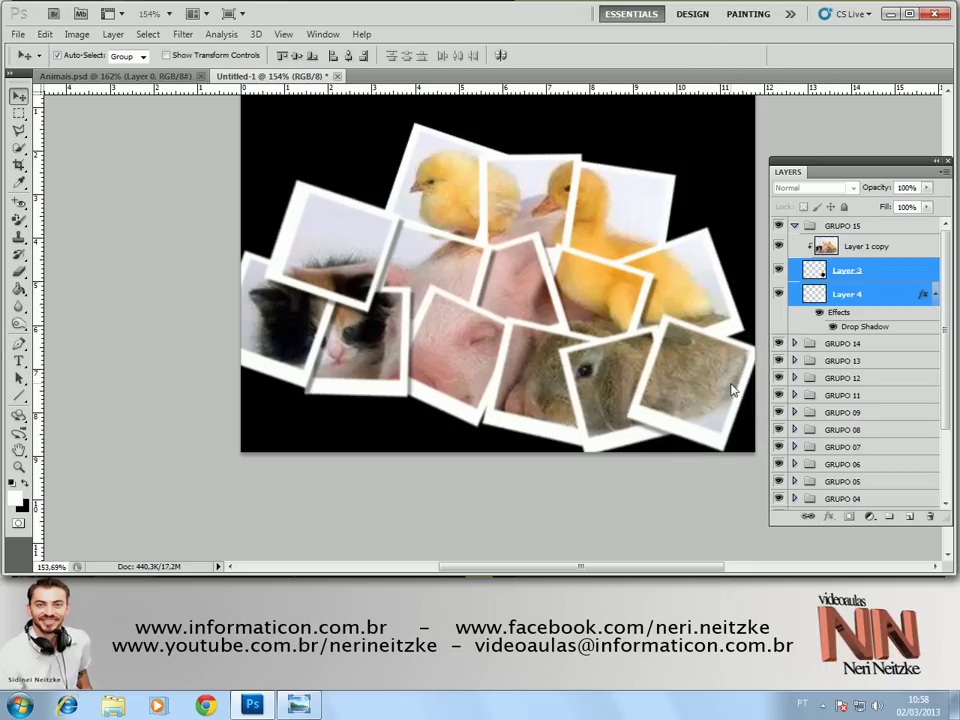
# Nudge the GRUPO 15 frame slightly left and collapse the group
pyautogui.click(731, 390)
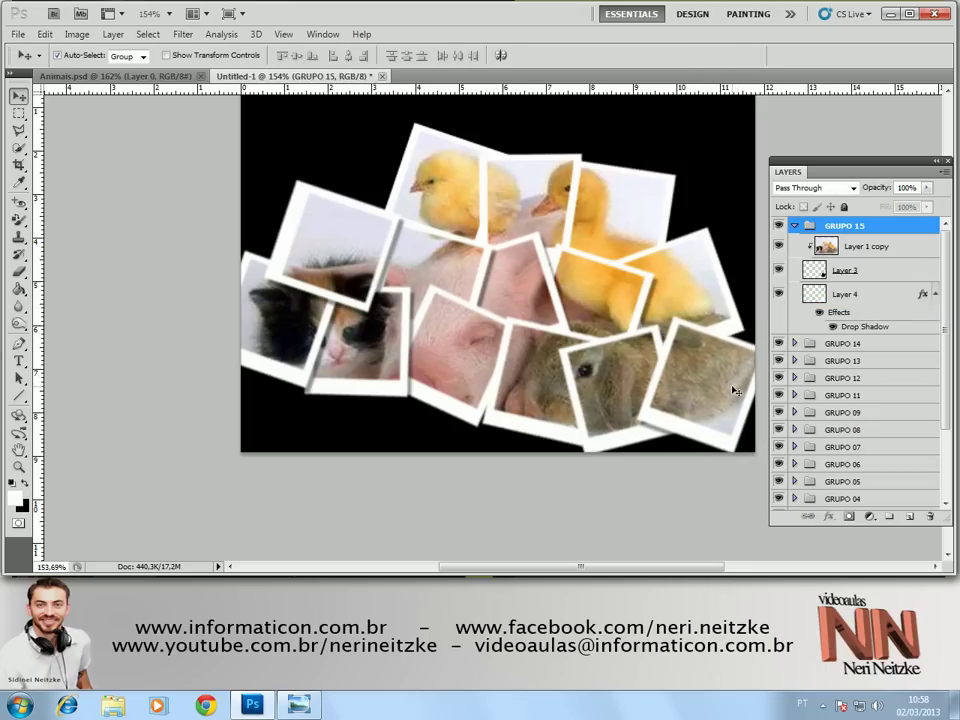
pyautogui.hotkey('ctrl', 't')
pyautogui.press('Return')
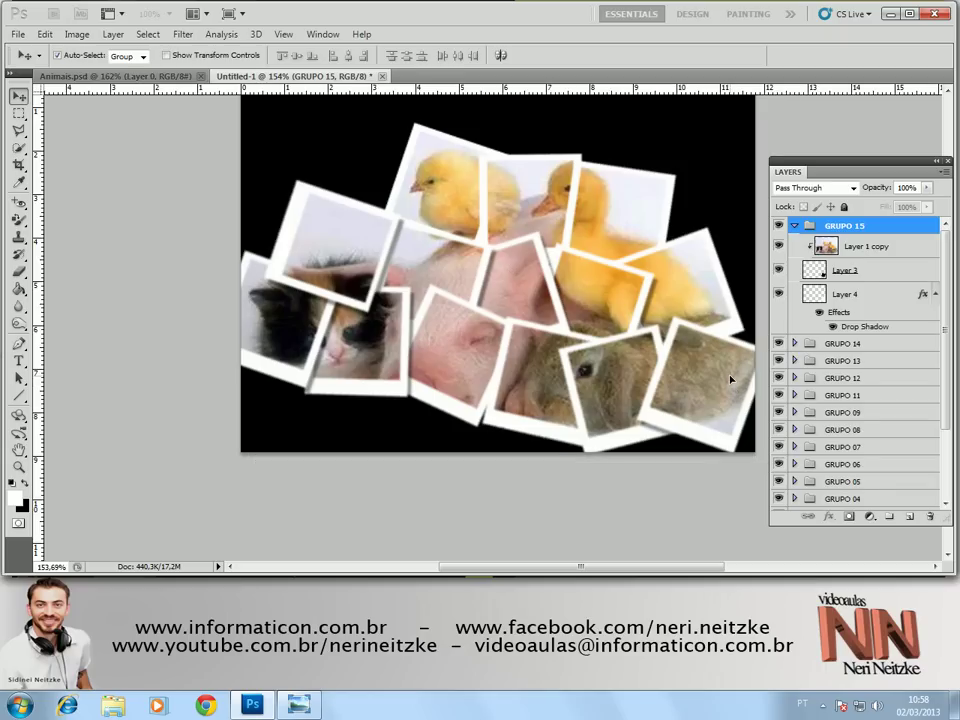
pyautogui.click(845, 270)
pyautogui.keyDown('shift'); pyautogui.click(849, 294); pyautogui.keyUp('shift')
pyautogui.hotkey('ctrl', 't')
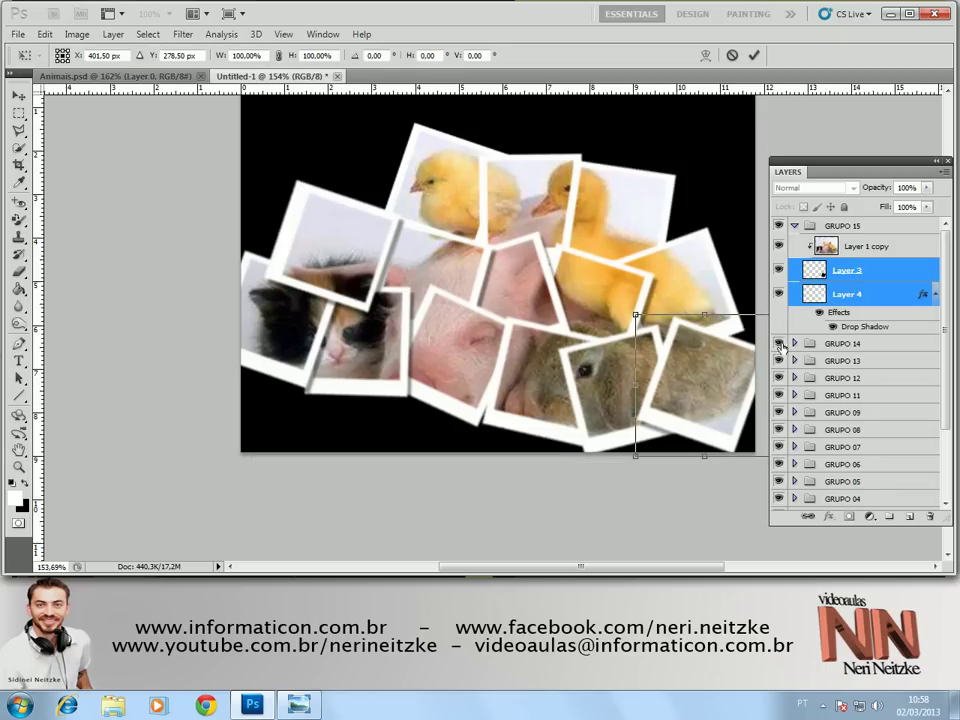
pyautogui.moveTo(720, 371)
pyautogui.mouseDown()
pyautogui.moveTo(692, 375)
pyautogui.moveTo(715, 372)
pyautogui.mouseUp()
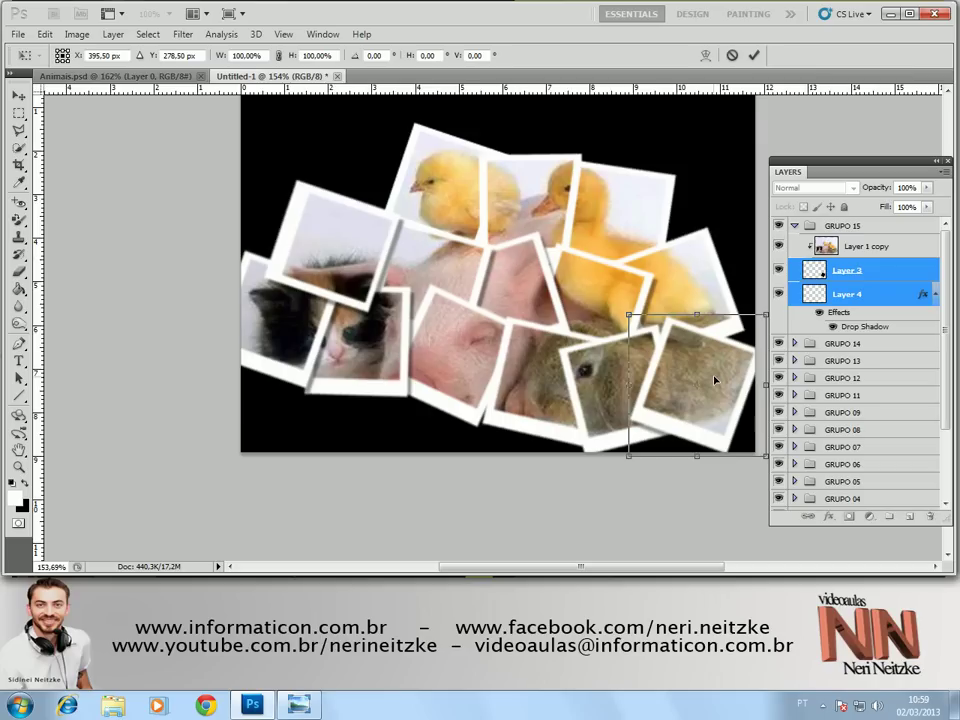
pyautogui.press('Return')
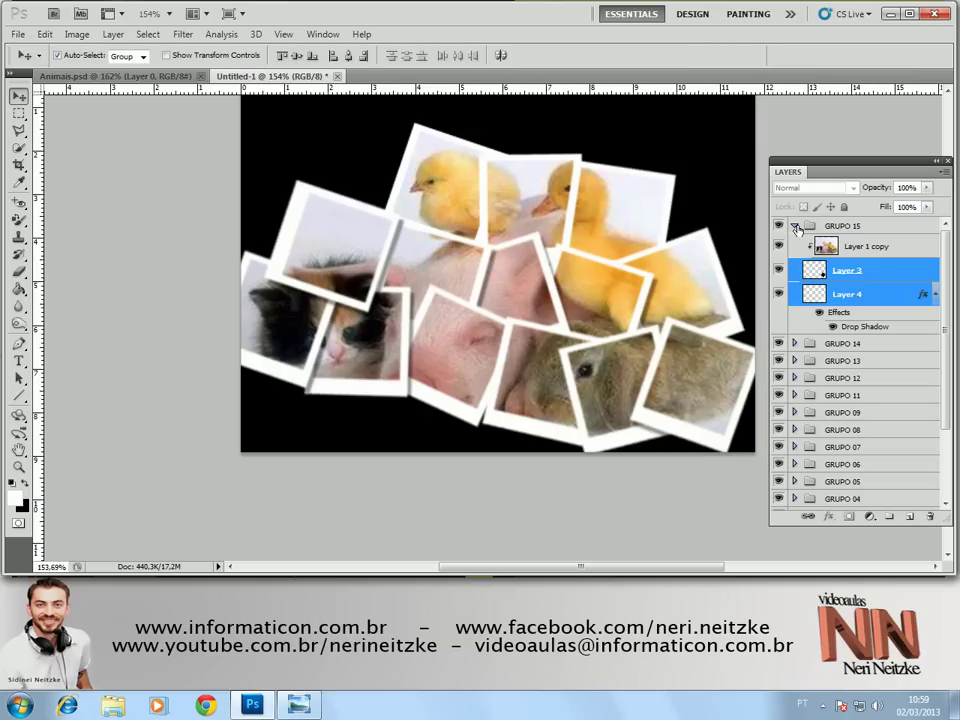
pyautogui.click(795, 226)
pyautogui.click(812, 226)
# Duplicate GRUPO 15 and rename the copy GRUPO 16
pyautogui.moveTo(865, 229); pyautogui.dragTo(909, 516)
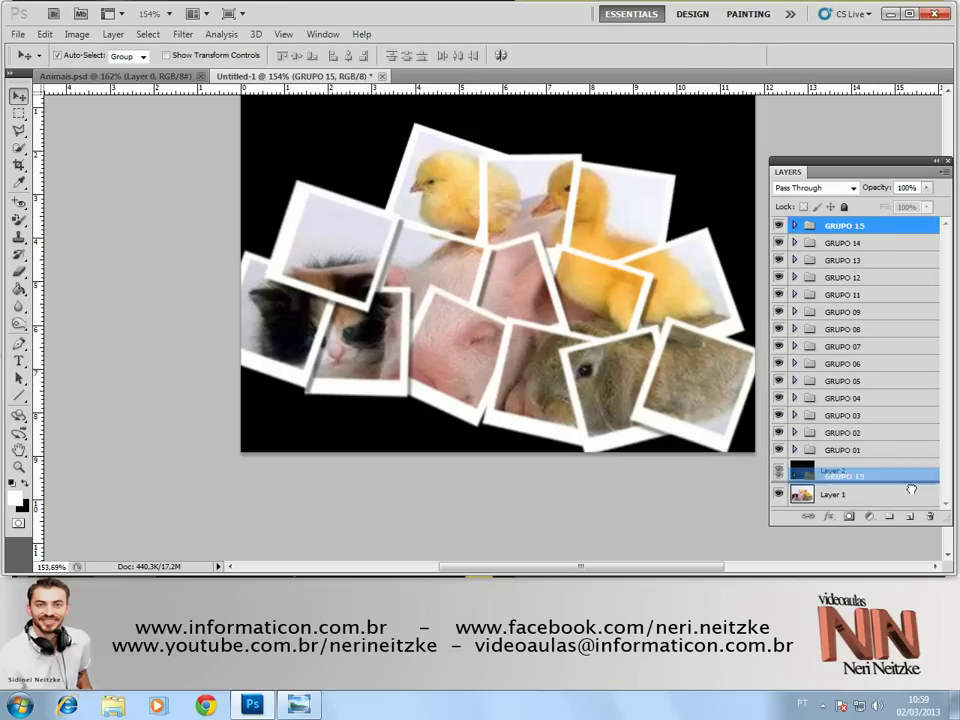
pyautogui.click(794, 226)
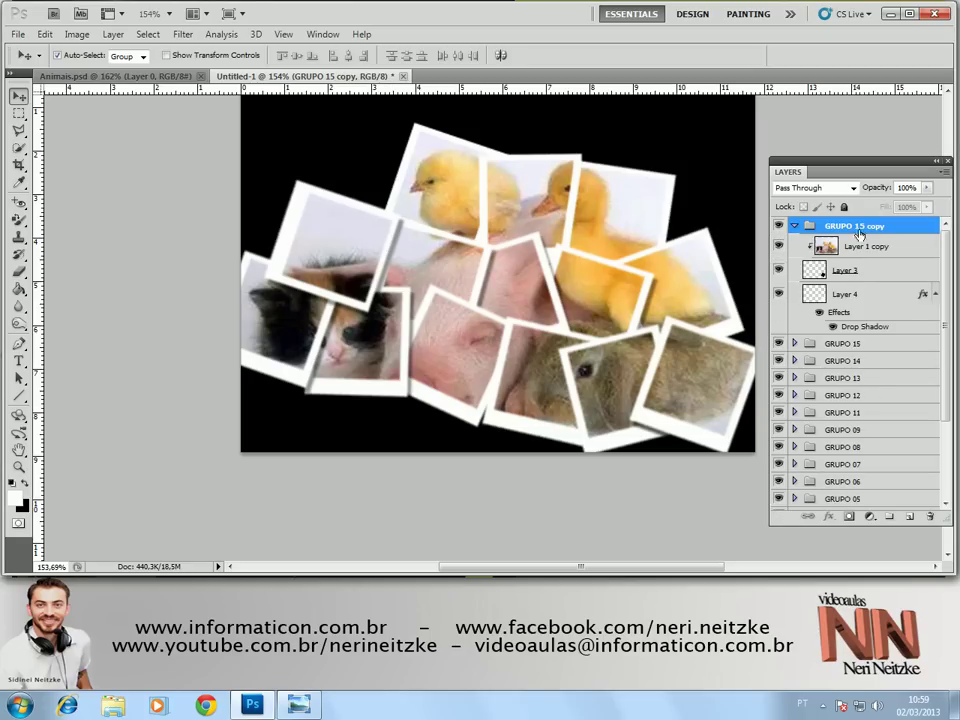
pyautogui.doubleClick(856, 226)
pyautogui.moveTo(858, 227); pyautogui.dragTo(946, 231)
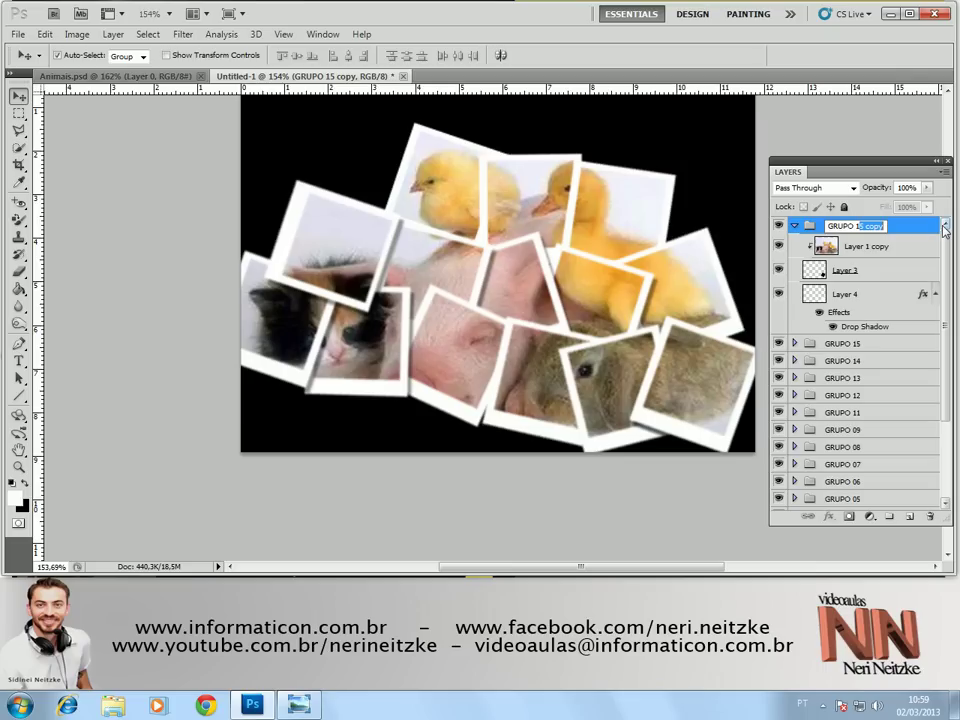
pyautogui.write('6')
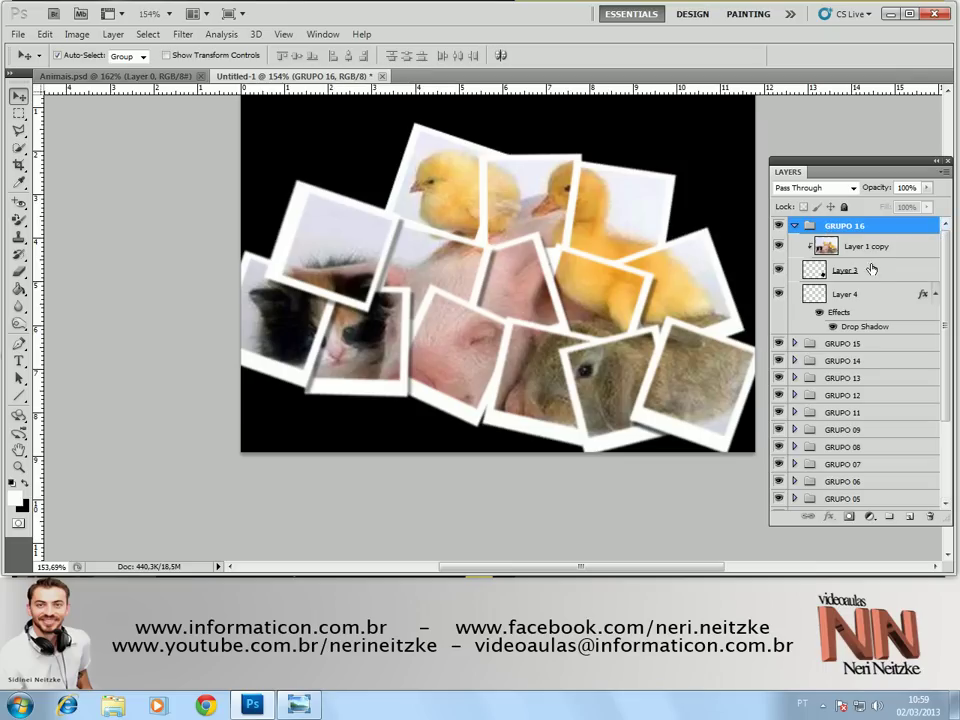
# Move GRUPO 16's Layers 3 and 4 onto the pig's snout at bottom centre, slightly tilted
pyautogui.click(866, 271)
pyautogui.keyDown('shift'); pyautogui.click(871, 296); pyautogui.keyUp('shift')
pyautogui.hotkey('ctrl', 't')
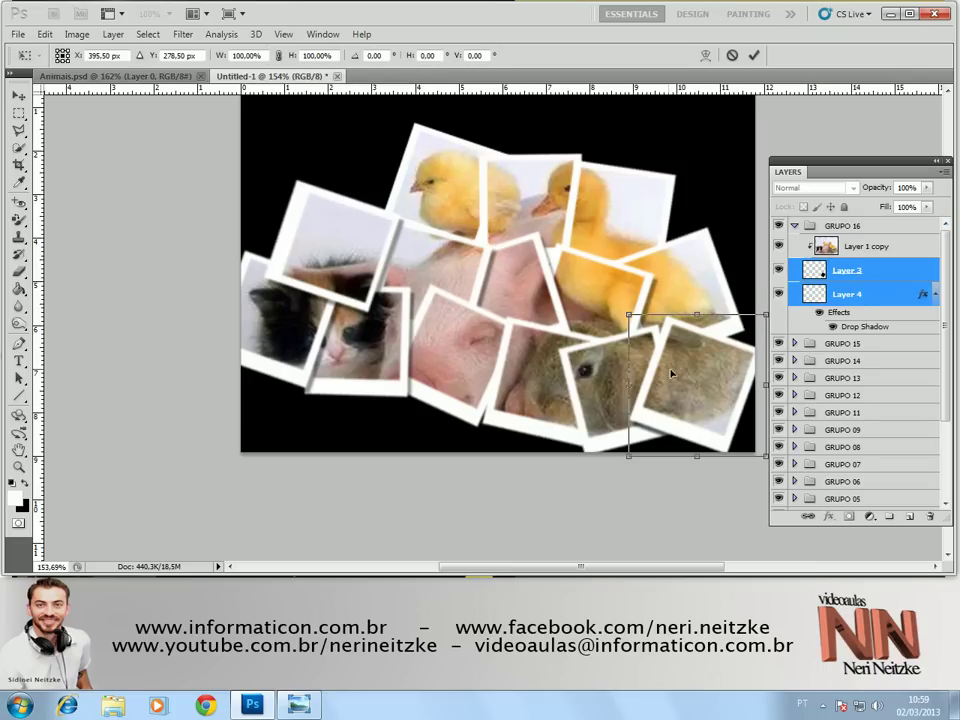
pyautogui.moveTo(732, 377); pyautogui.dragTo(447, 411)
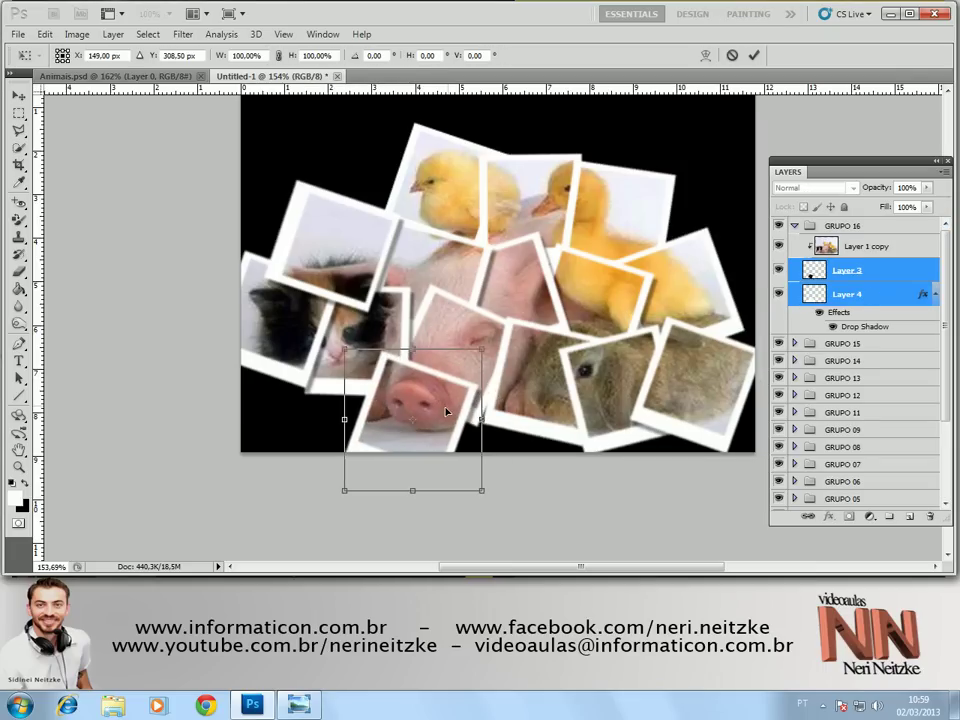
pyautogui.moveTo(495, 440); pyautogui.dragTo(534, 422)
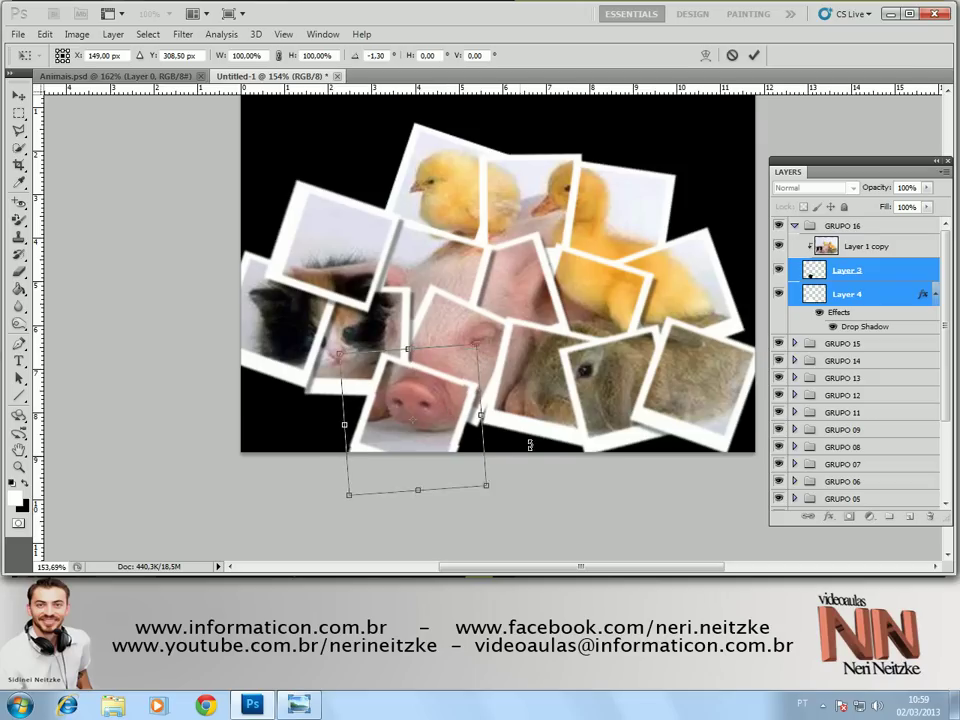
pyautogui.press('Return')
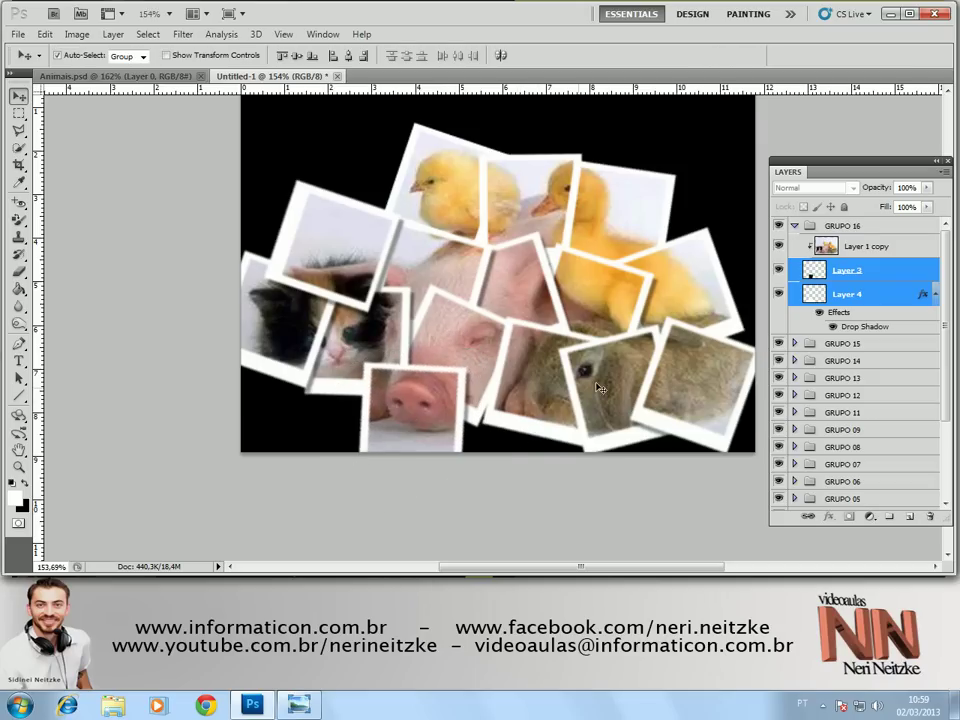
pyautogui.click(818, 229)
# Duplicate GRUPO 16 and rename the copy GRUPO 17
pyautogui.moveTo(818, 229); pyautogui.dragTo(909, 516)
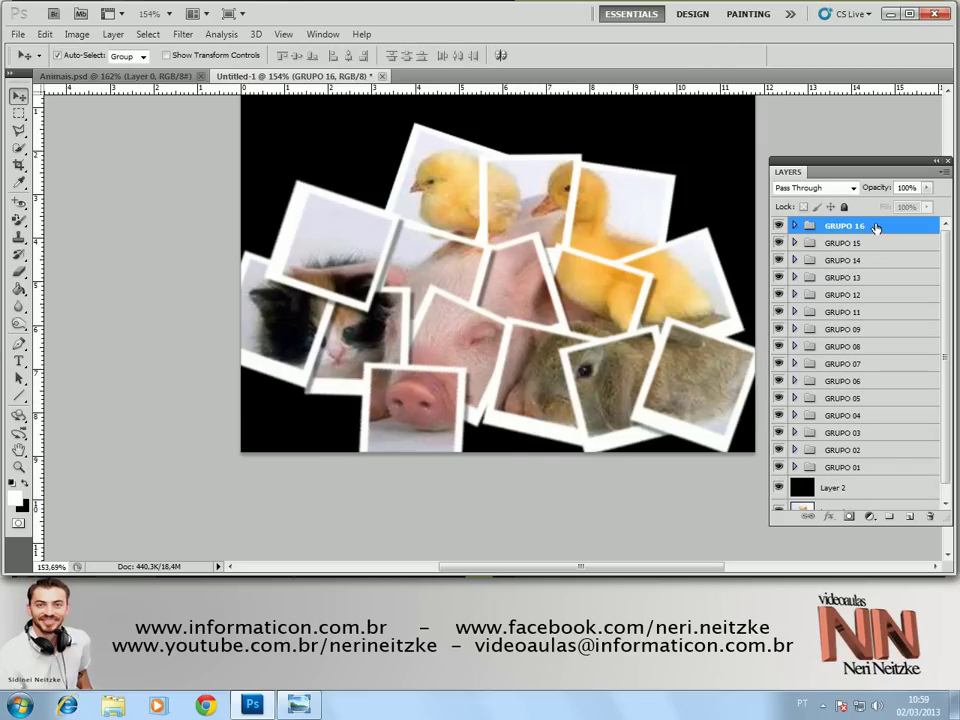
pyautogui.doubleClick(871, 228)
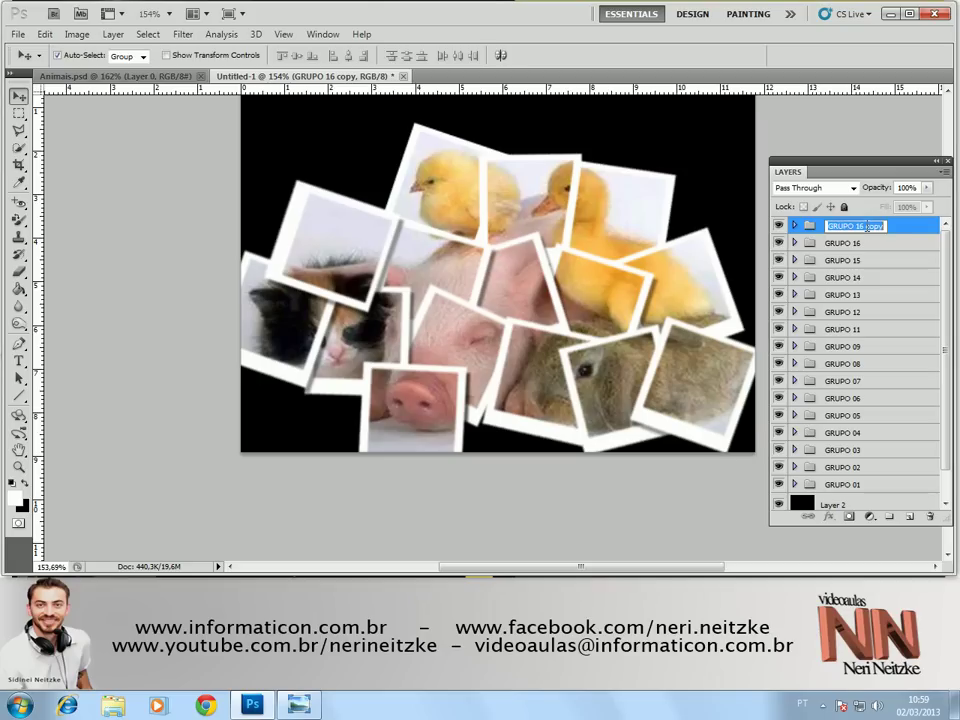
pyautogui.moveTo(859, 227); pyautogui.dragTo(886, 227)
pyautogui.write('7')
pyautogui.press('Return')
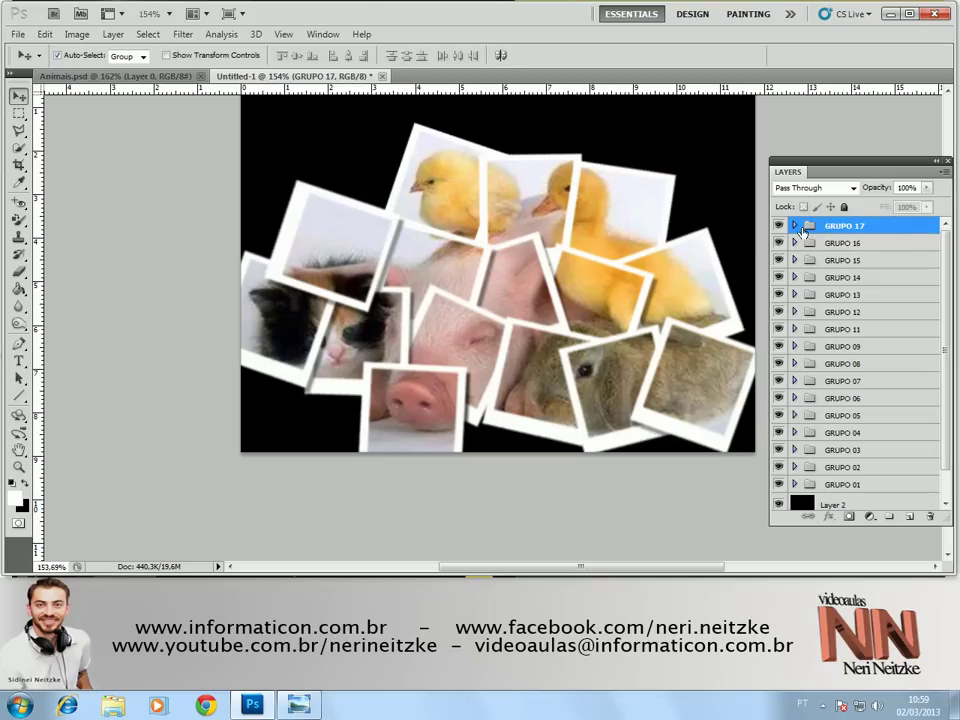
# Move GRUPO 17's frame left over the kitten, tilted about -15.7° counter-clockwise
pyautogui.click(795, 226)
pyautogui.click(855, 272)
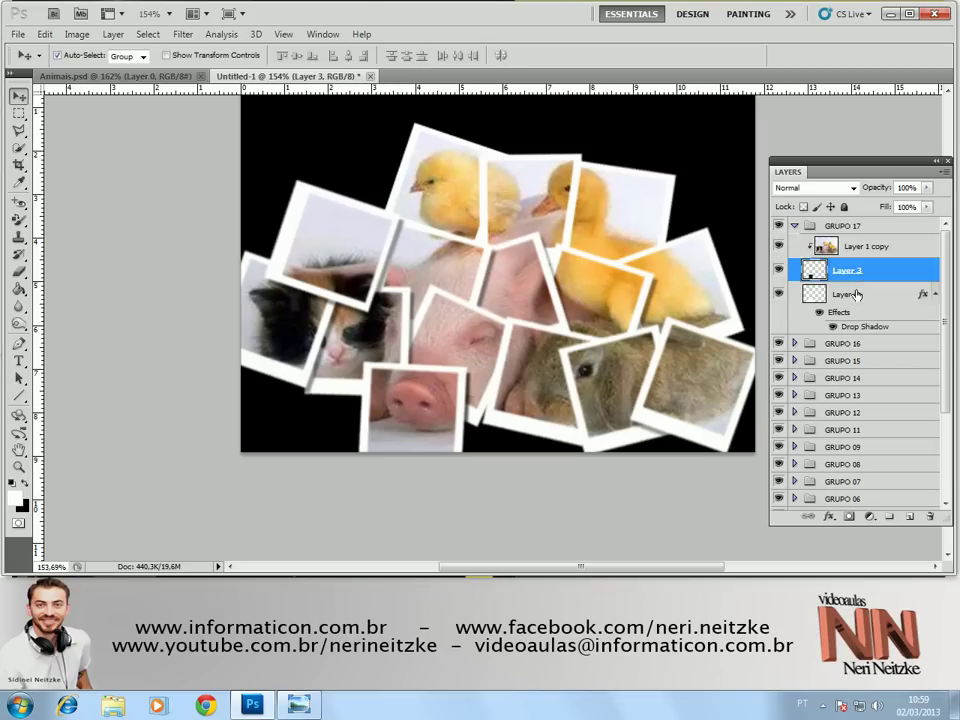
pyautogui.keyDown('shift'); pyautogui.click(857, 295); pyautogui.keyUp('shift')
pyautogui.hotkey('ctrl', 't')
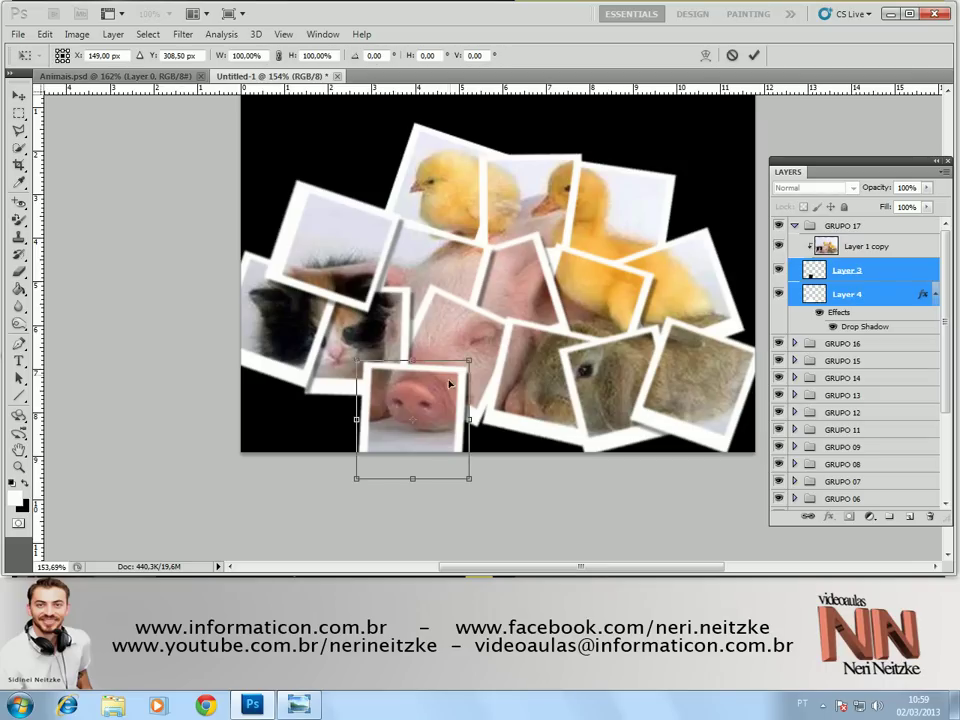
pyautogui.moveTo(450, 376)
pyautogui.mouseDown()
pyautogui.moveTo(347, 379)
pyautogui.moveTo(349, 397)
pyautogui.mouseUp()
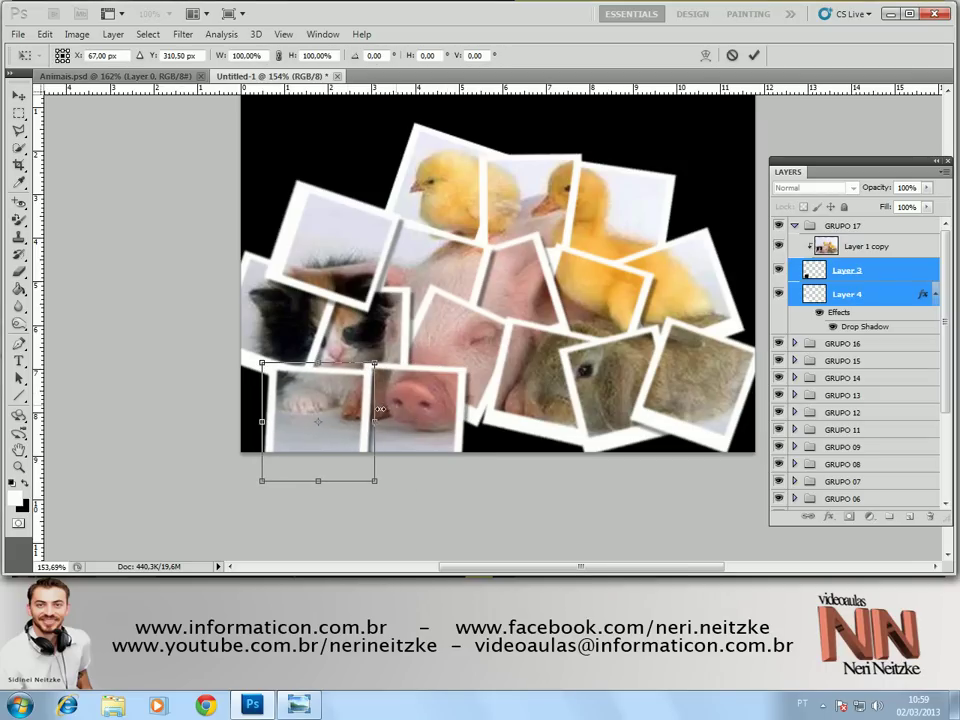
pyautogui.moveTo(400, 431); pyautogui.dragTo(401, 421)
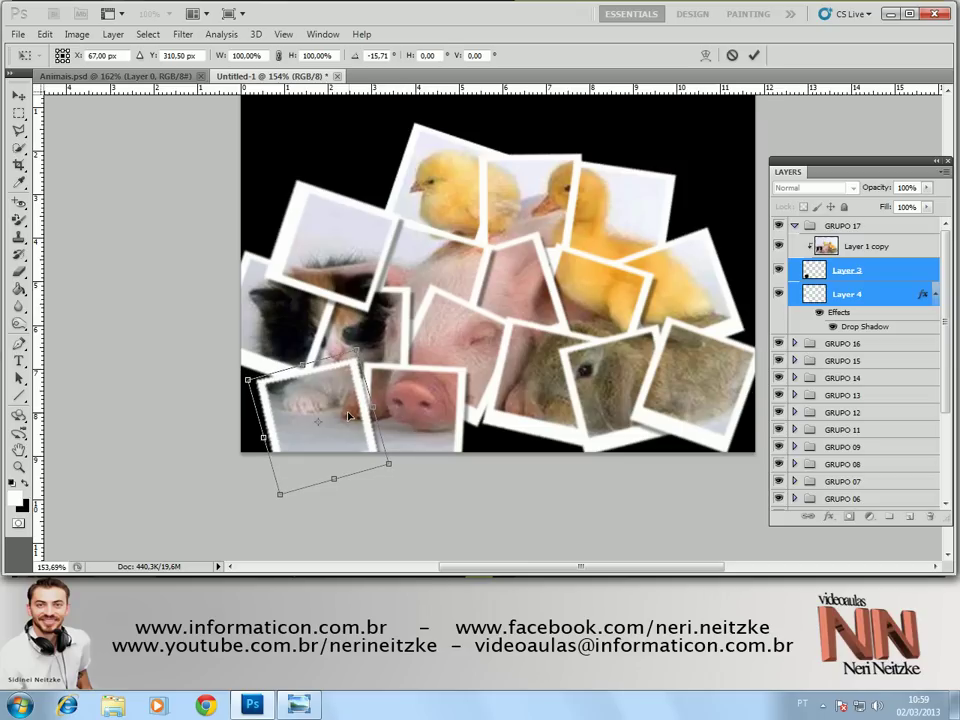
pyautogui.press('Return')
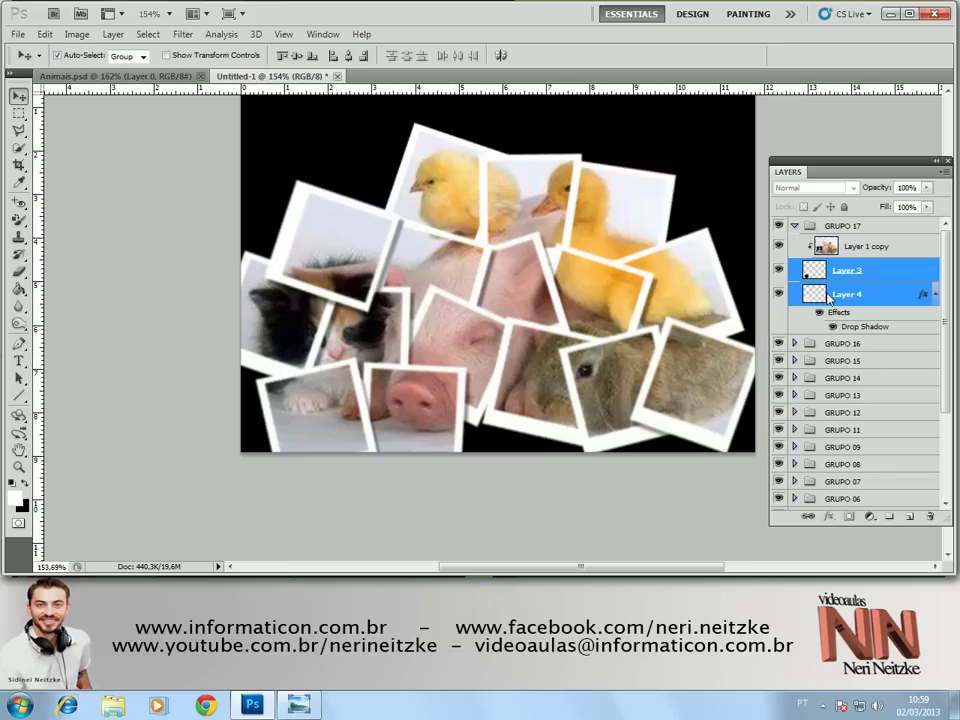
pyautogui.click(794, 226)
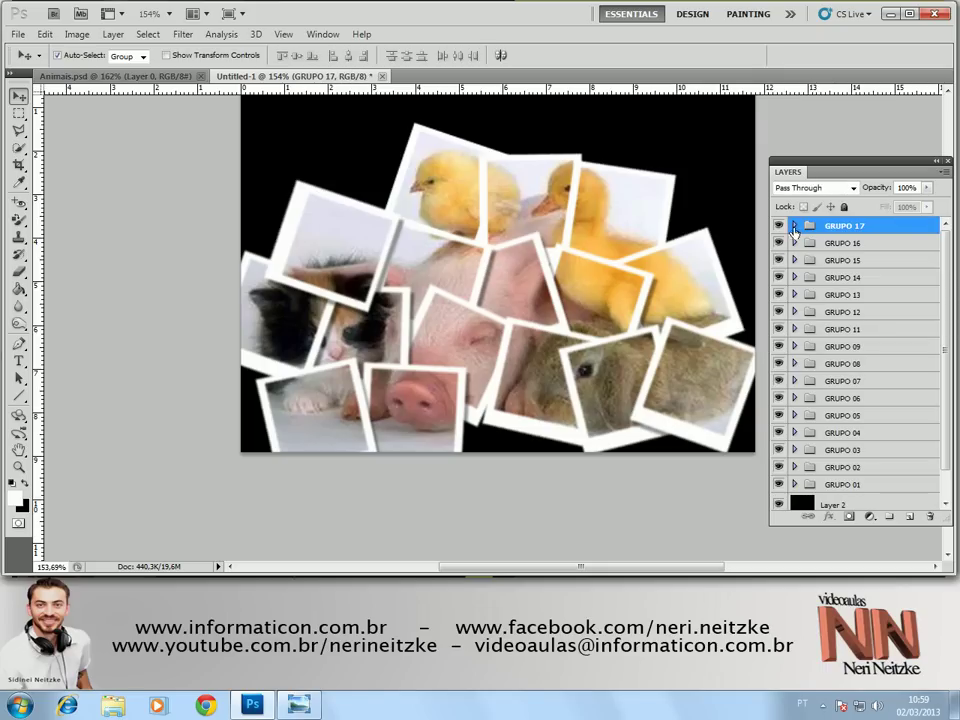
# Expand GRUPO 01, select its clipped Layer 1 copy and check the Layers panel menu
pyautogui.scroll(-2, 870, 360)
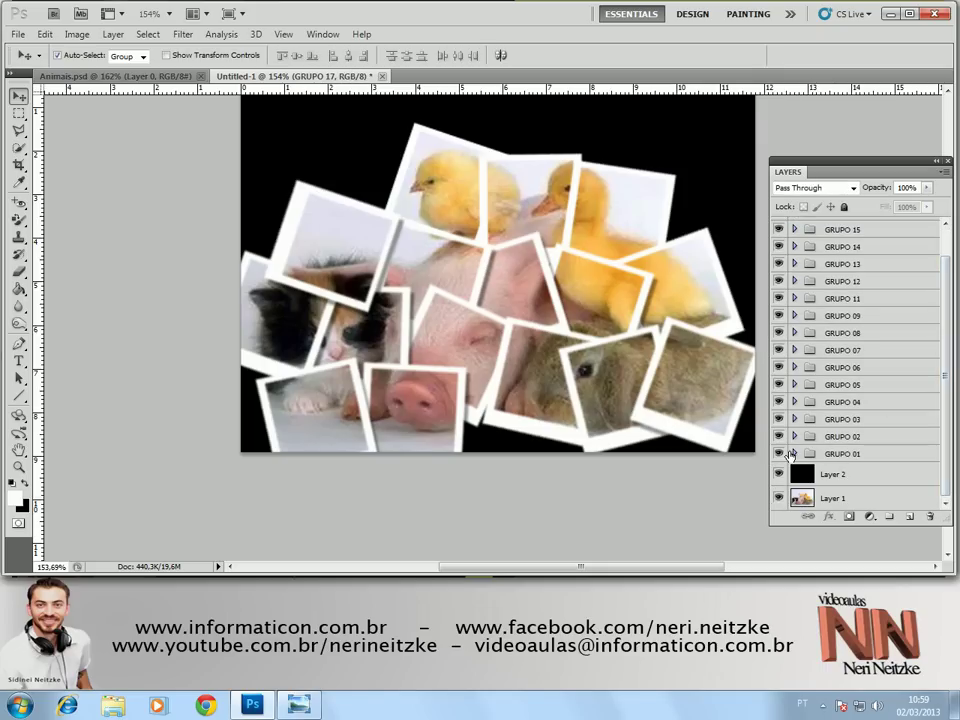
pyautogui.click(791, 454)
pyautogui.click(794, 453)
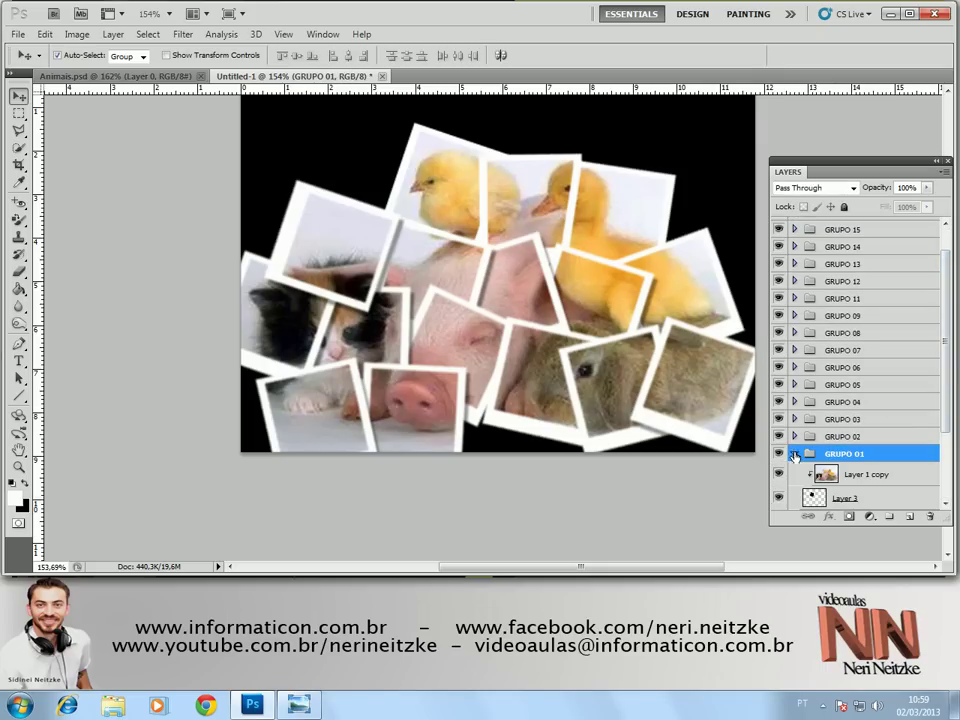
pyautogui.moveTo(944, 340); pyautogui.dragTo(944, 405)
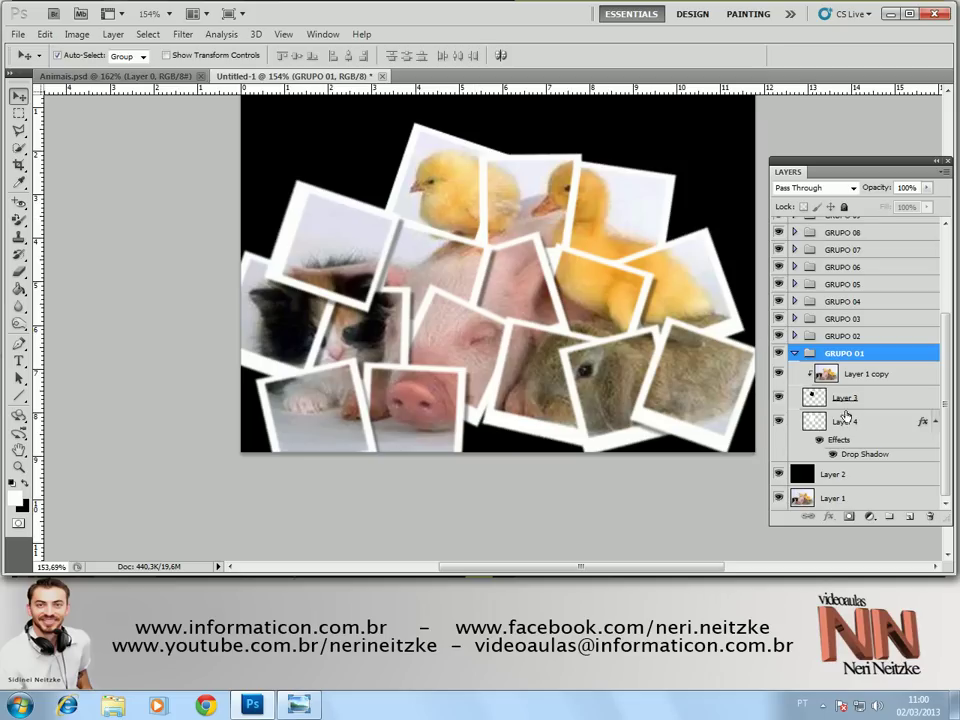
pyautogui.click(943, 174)
pyautogui.click(880, 374)
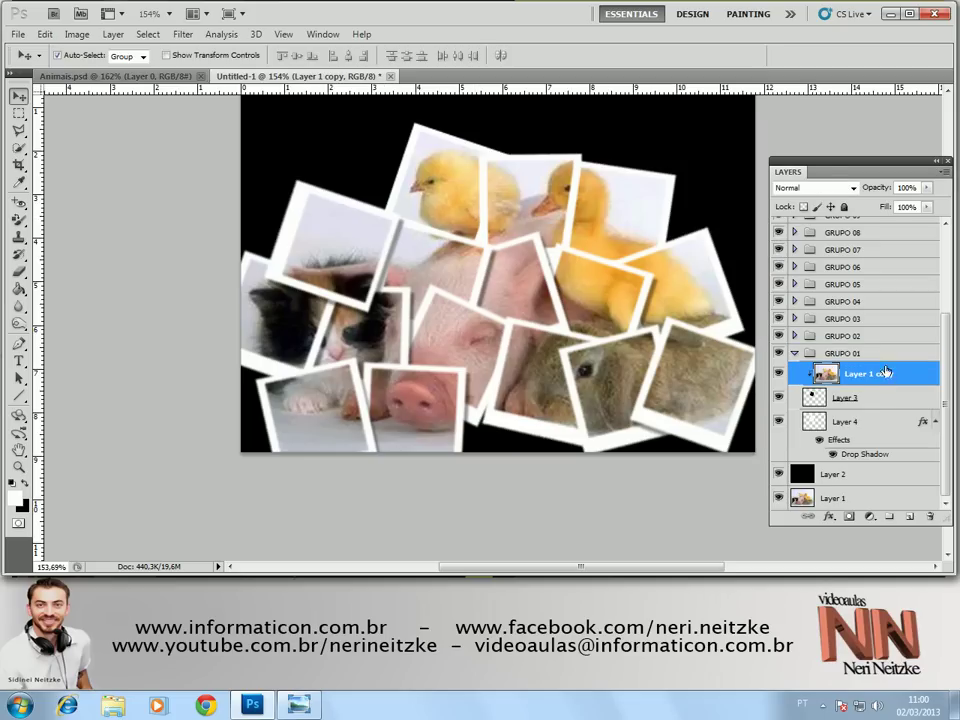
pyautogui.click(943, 174)
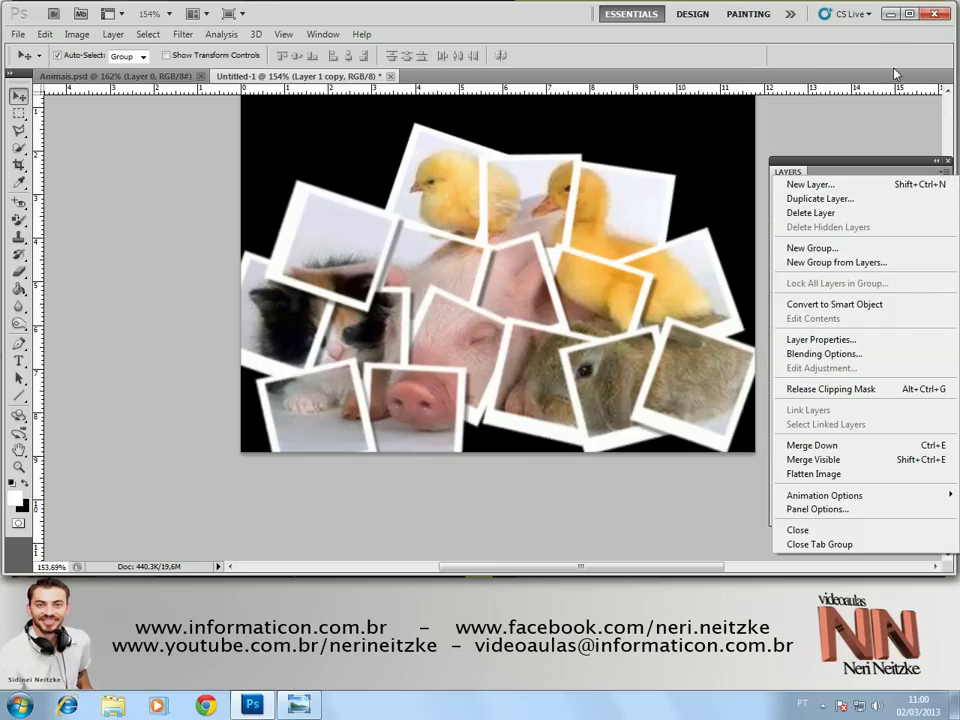
pyautogui.click(889, 90)
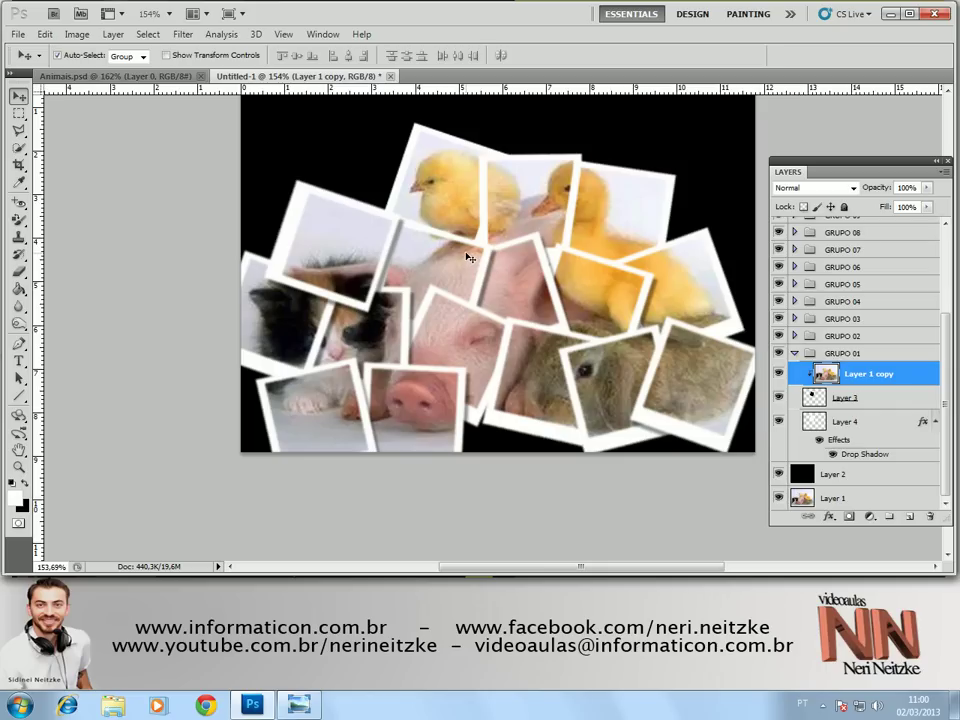
# Minimize Photoshop and Windows Photo Viewer, leaving the desktop wallpaper visible
pyautogui.click(889, 14)
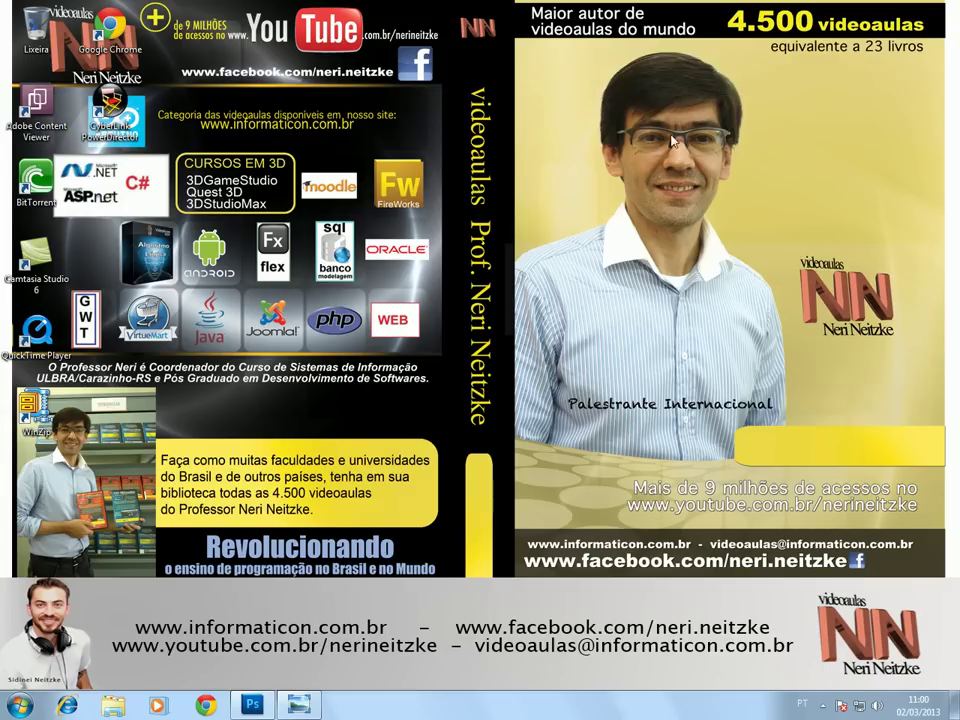
pyautogui.click(294, 702)
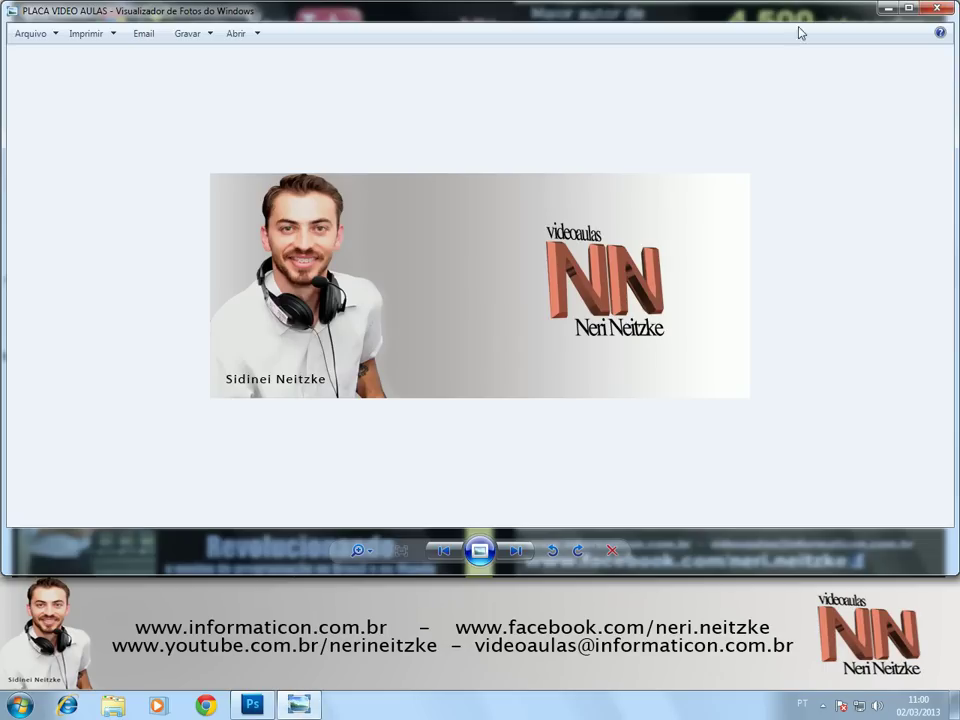
pyautogui.click(887, 10)
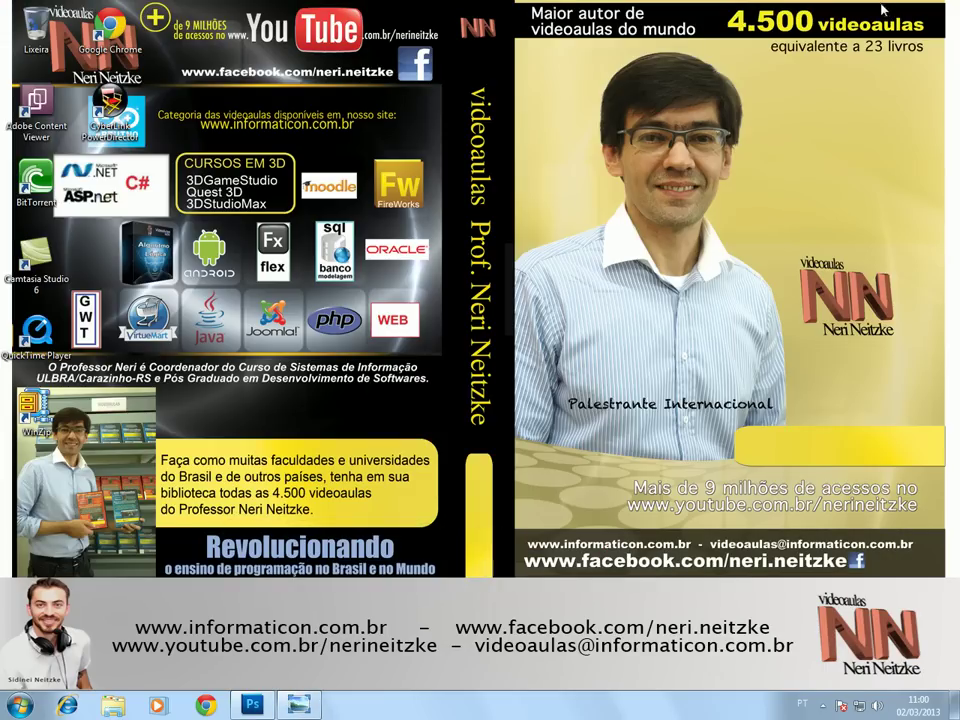
pyautogui.moveTo(675, 562); pyautogui.dragTo(920, 585)
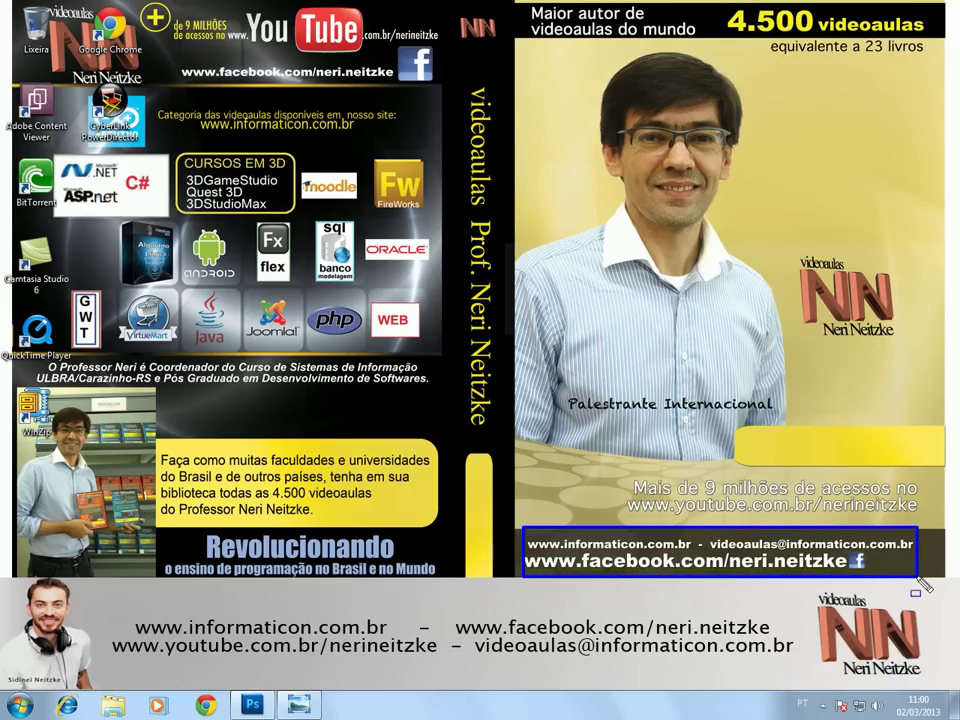